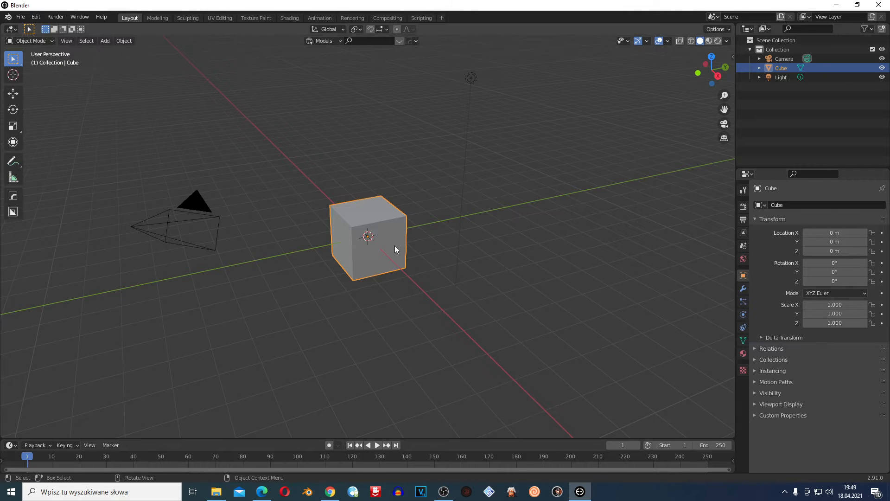
- Scale the default cube down uniformly to about 0.337 on all axes
{"action": "left_click", "coordinate": [378, 147]}
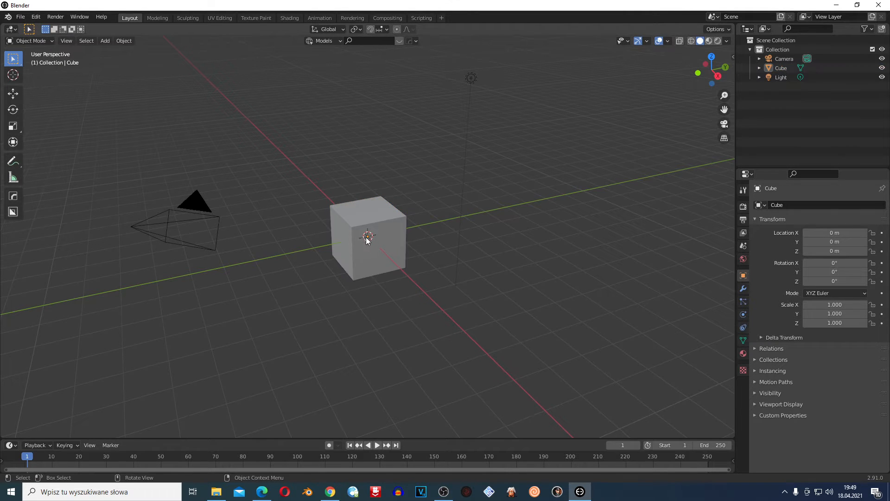
{"action": "left_click", "coordinate": [367, 256]}
{"action": "key", "text": "s"}
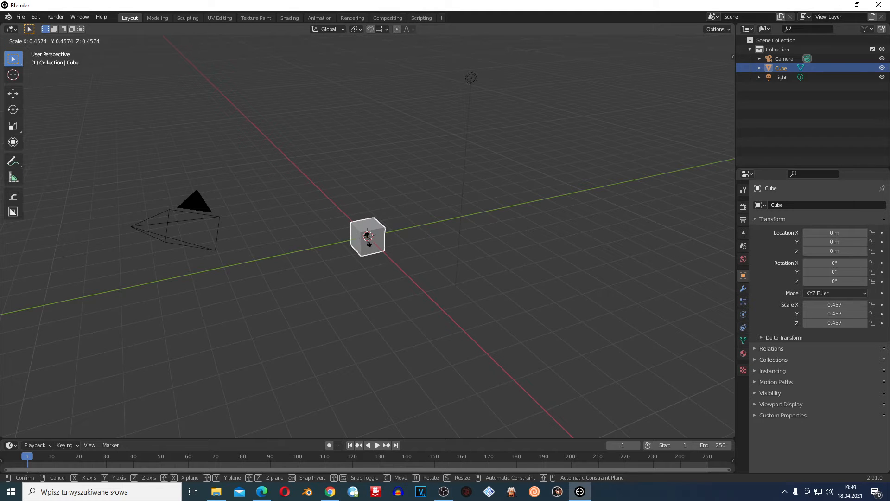
{"action": "left_click", "coordinate": [389, 233]}
- Apply the Quick Smoke effect to the scaled-down cube
{"action": "left_click", "coordinate": [124, 41]}
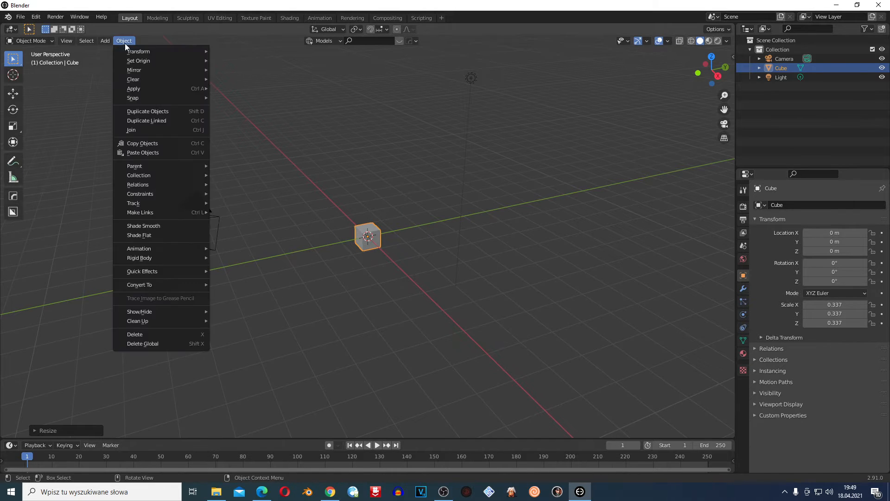
{"action": "mouse_move", "coordinate": [164, 268]}
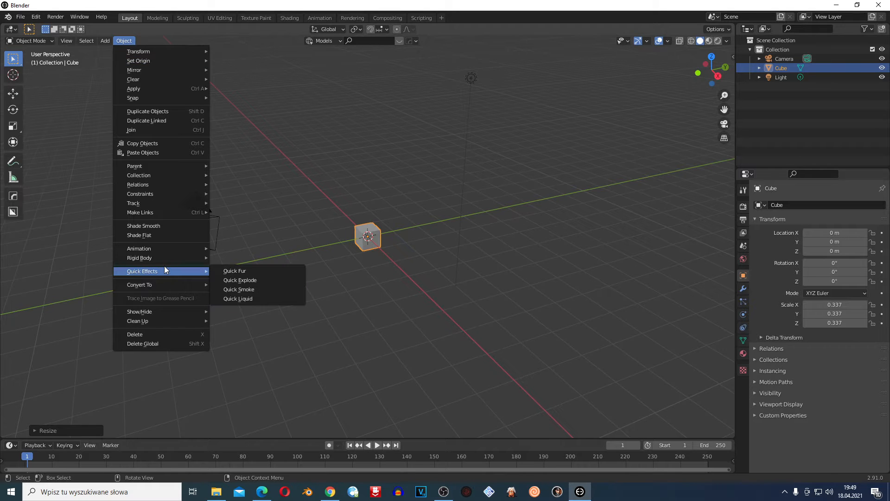
{"action": "left_click", "coordinate": [256, 290]}
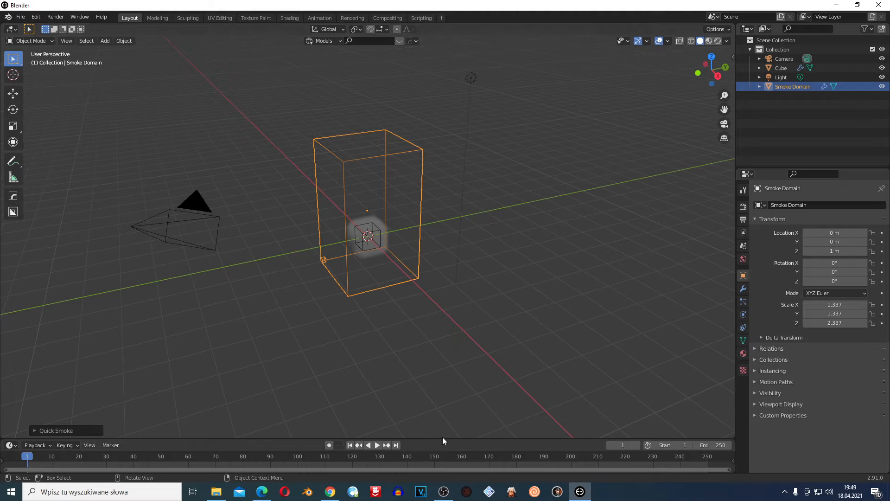
- Enlarge the timeline area and show the smoke domain's physics settings
{"action": "left_click_drag", "start_coordinate": [441, 436], "coordinate": [434, 368]}
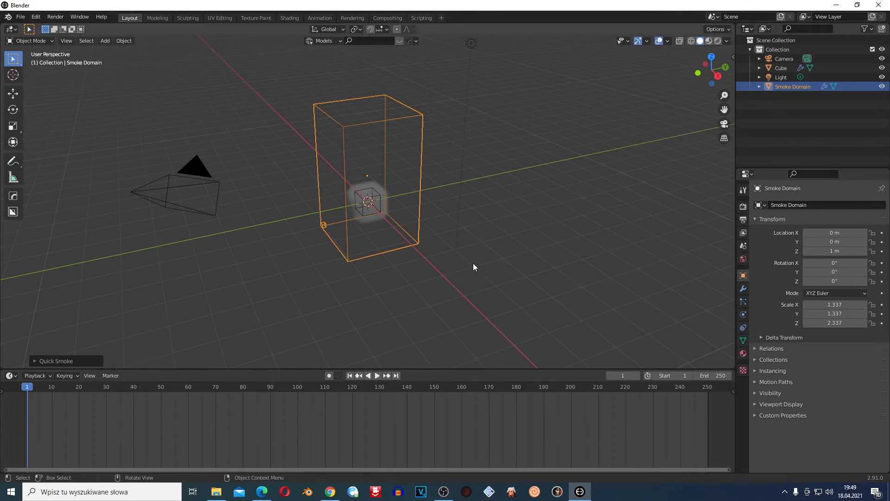
{"action": "scroll", "coordinate": [473, 263], "scroll_direction": "up", "scroll_amount": 3}
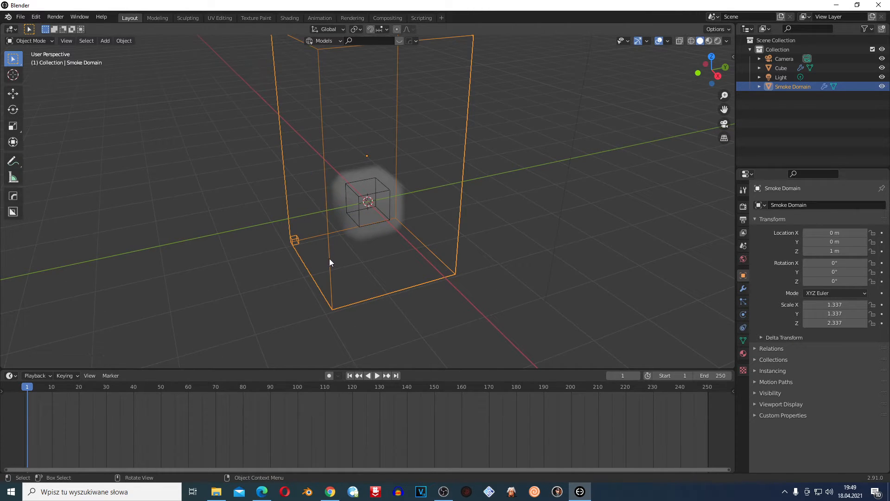
{"action": "left_click", "coordinate": [743, 314]}
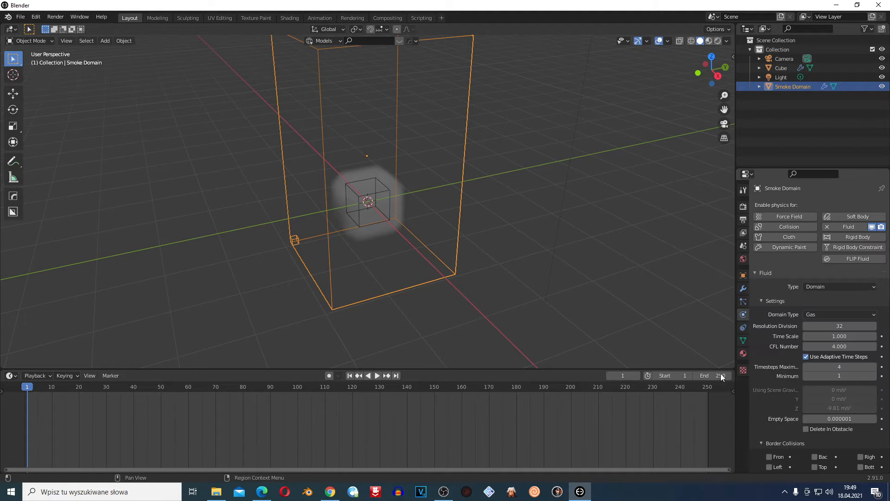
{"action": "scroll", "coordinate": [774, 335], "scroll_direction": "down", "scroll_amount": 1}
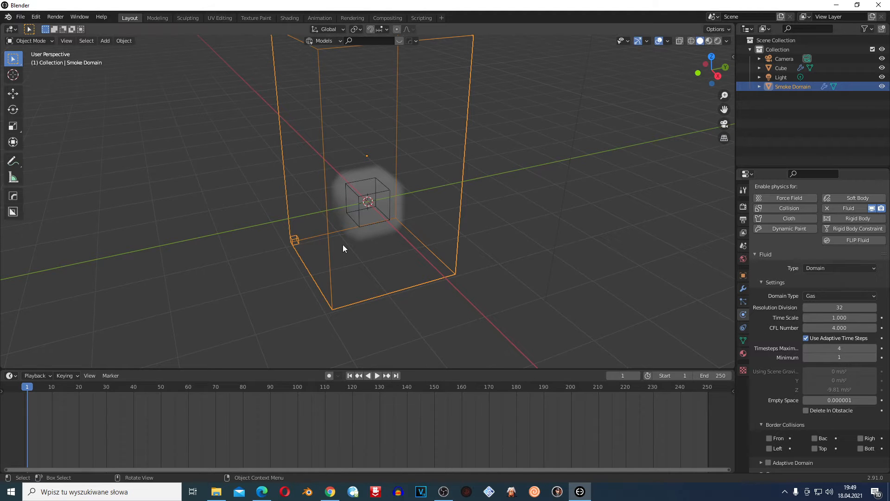
{"action": "scroll", "coordinate": [343, 244], "scroll_direction": "up", "scroll_amount": 6}
{"action": "scroll", "coordinate": [354, 245], "scroll_direction": "up", "scroll_amount": 2}
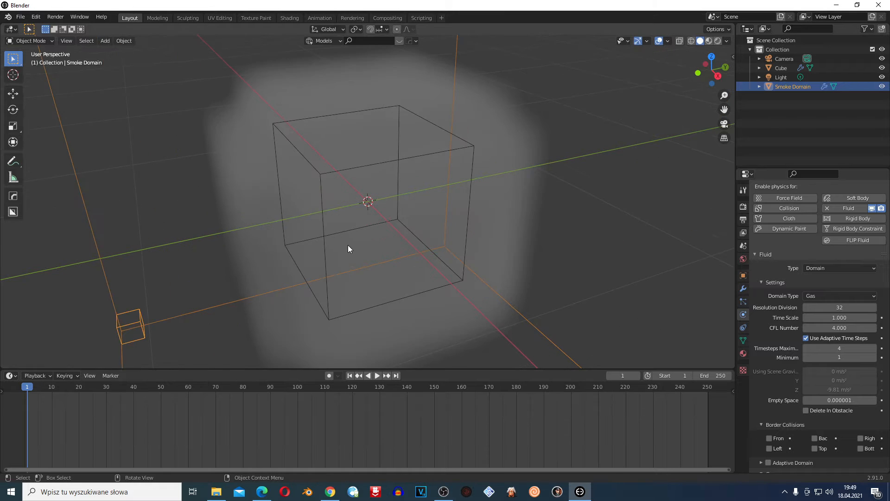
{"action": "scroll", "coordinate": [345, 244], "scroll_direction": "down", "scroll_amount": 4}
{"action": "scroll", "coordinate": [336, 249], "scroll_direction": "down", "scroll_amount": 2}
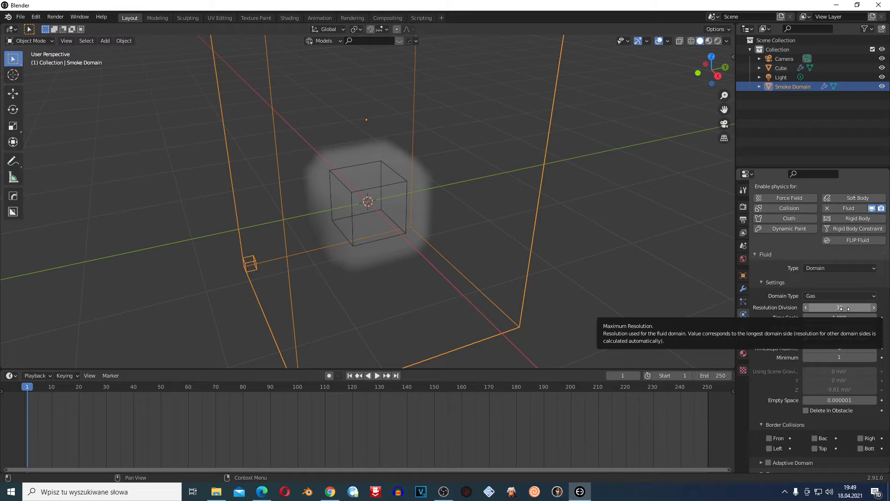
- Set the smoke domain's Resolution Division to 7
{"action": "left_click", "coordinate": [844, 308]}
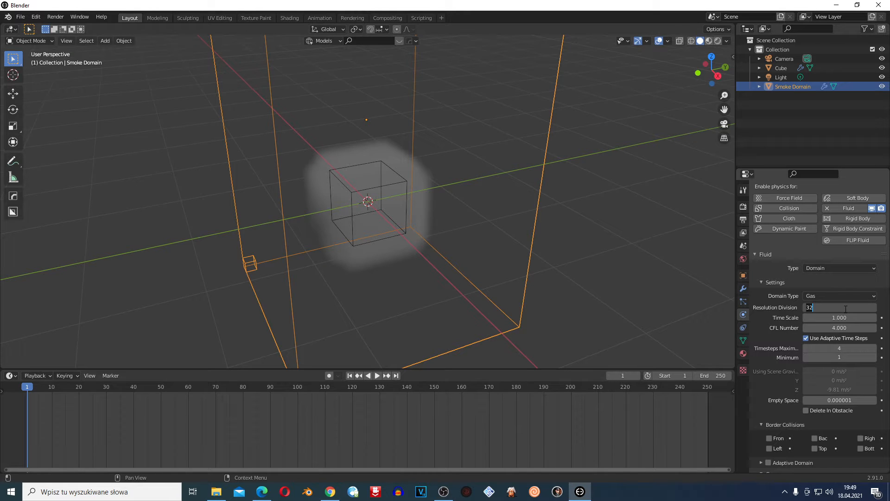
{"action": "type", "text": "7"}
{"action": "key", "text": "Return"}
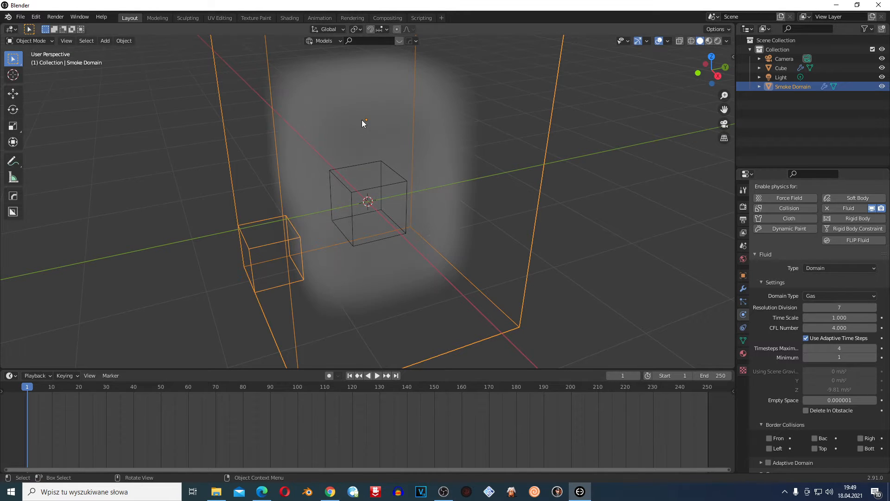
- Play the low-resolution smoke simulation to about frame 127, pausing near frame 39 to examine the smoke around the cube
{"action": "key", "text": "space"}
{"action": "scroll", "coordinate": [387, 219], "scroll_direction": "up", "scroll_amount": 4}
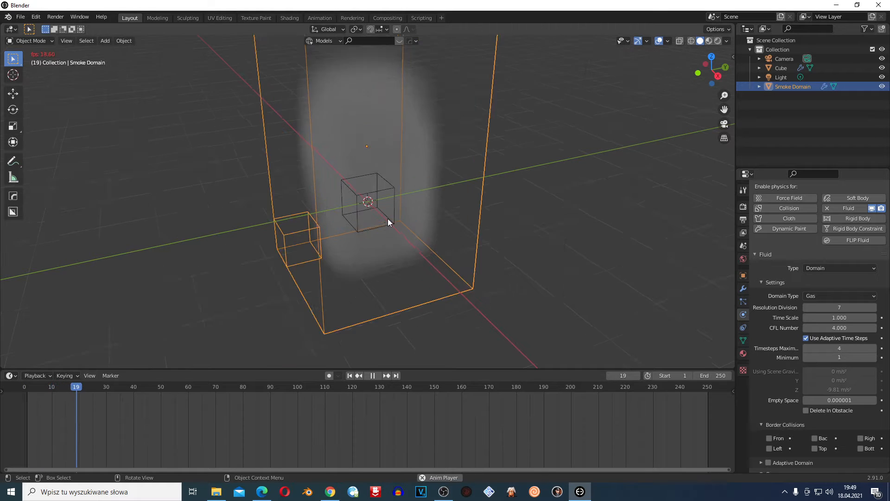
{"action": "key", "text": "space"}
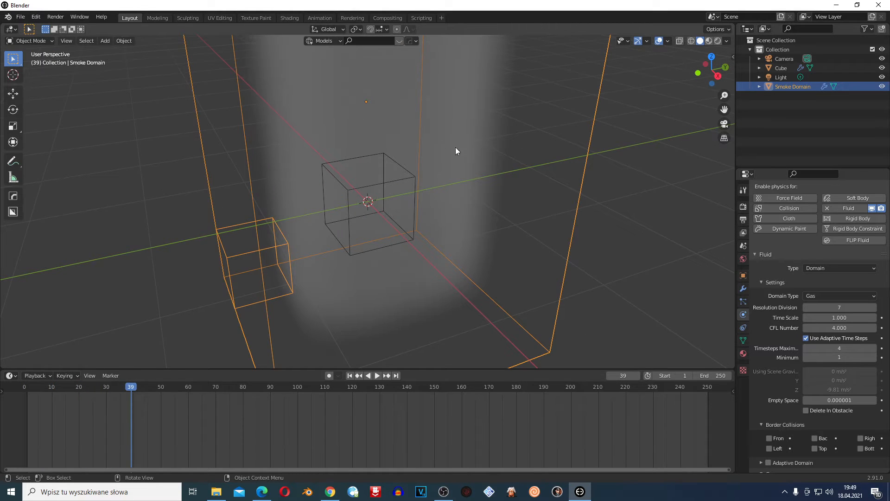
{"action": "scroll", "coordinate": [343, 219], "scroll_direction": "up", "scroll_amount": 2}
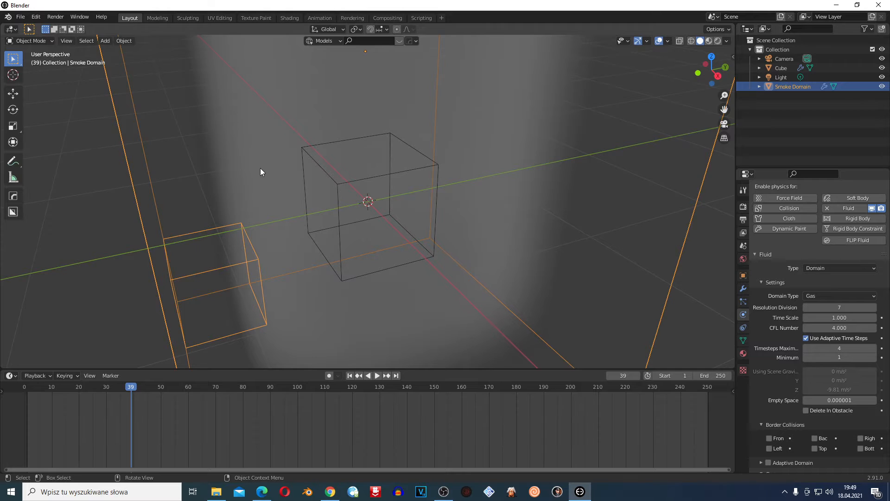
{"action": "scroll", "coordinate": [222, 157], "scroll_direction": "up", "scroll_amount": 2}
{"action": "scroll", "coordinate": [209, 168], "scroll_direction": "down", "scroll_amount": 5}
{"action": "key", "text": "space"}
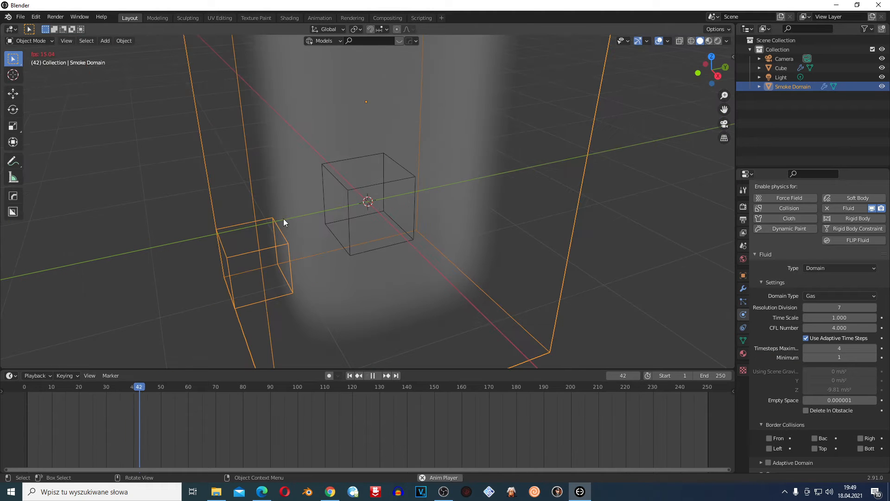
{"action": "scroll", "coordinate": [347, 231], "scroll_direction": "down", "scroll_amount": 2}
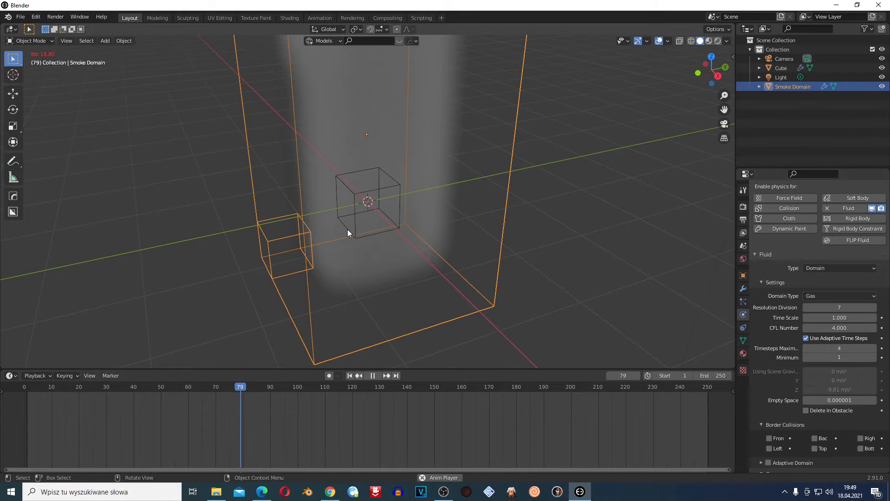
{"action": "scroll", "coordinate": [346, 229], "scroll_direction": "up", "scroll_amount": 2}
{"action": "scroll", "coordinate": [353, 224], "scroll_direction": "up", "scroll_amount": 3}
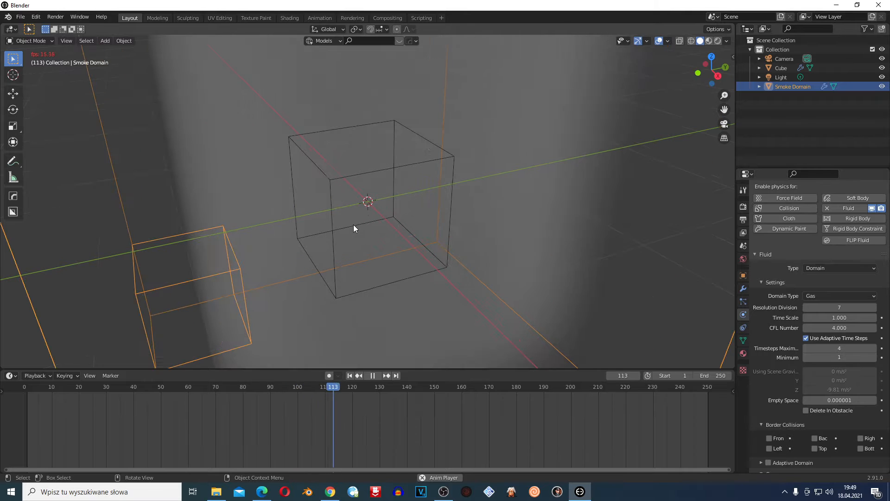
{"action": "key", "text": "space"}
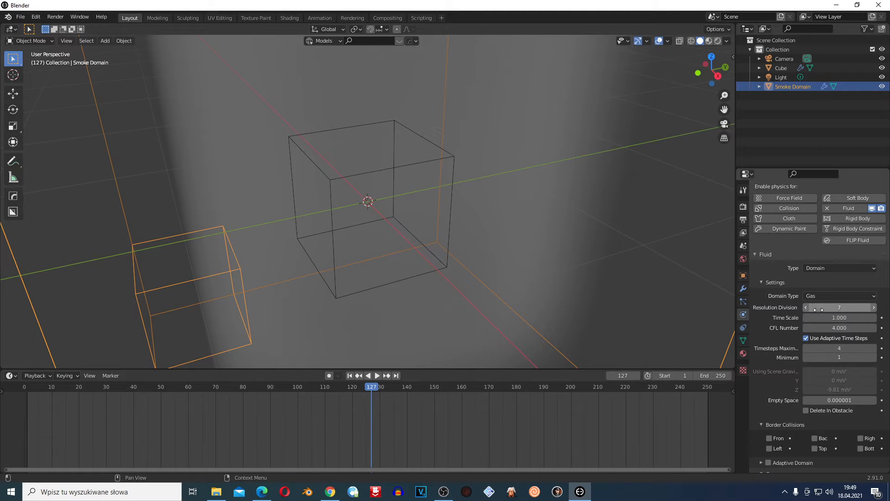
- Set the smoke domain's Resolution Division back to 32
{"action": "left_click", "coordinate": [834, 307]}
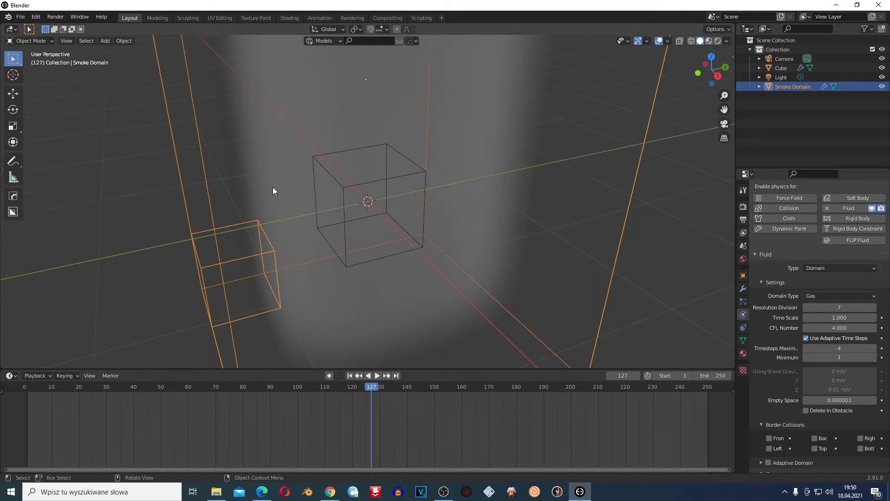
{"action": "scroll", "coordinate": [275, 185], "scroll_direction": "up", "scroll_amount": 3}
{"action": "scroll", "coordinate": [275, 186], "scroll_direction": "down", "scroll_amount": 4}
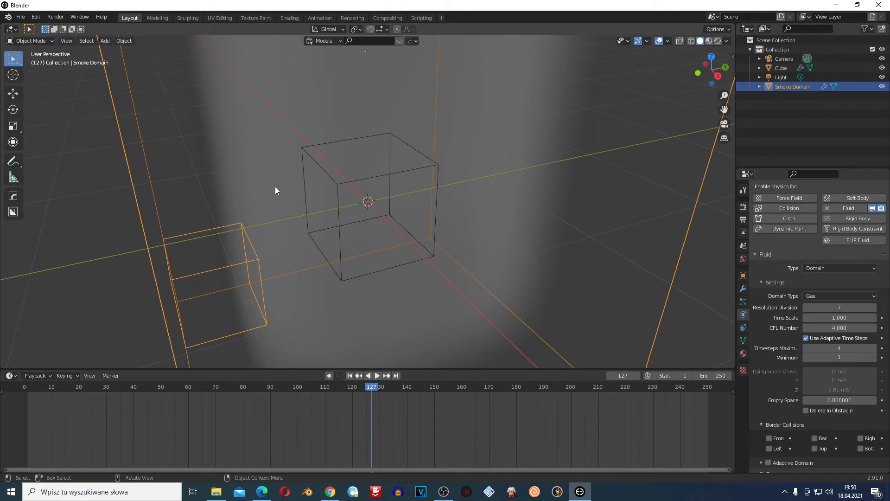
{"action": "left_click", "coordinate": [832, 307]}
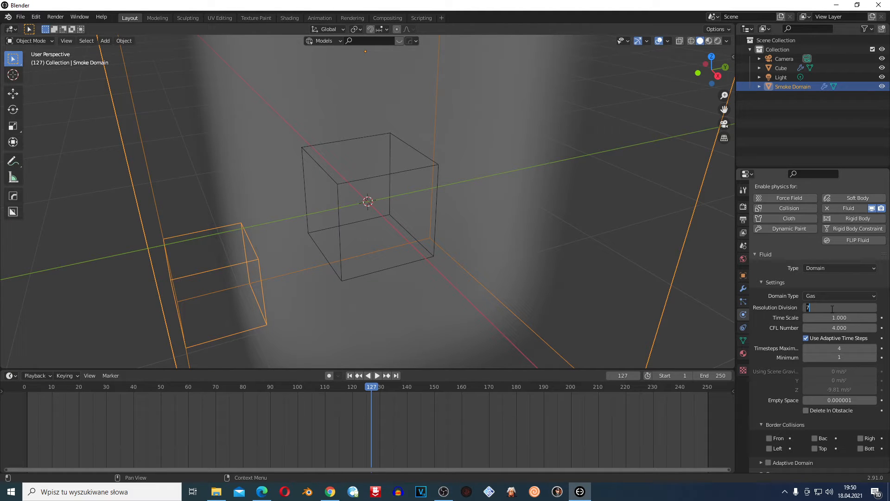
{"action": "key", "text": "Return"}
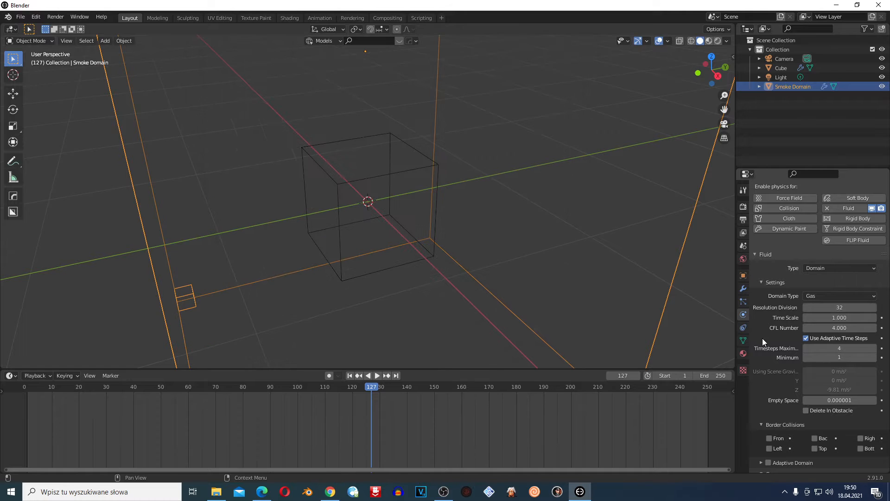
- Return to frame 1, play the simulation to frame 39 and inspect the smoke's shape up close
{"action": "scroll", "coordinate": [352, 204], "scroll_direction": "down", "scroll_amount": 2}
{"action": "left_click", "coordinate": [28, 389]}
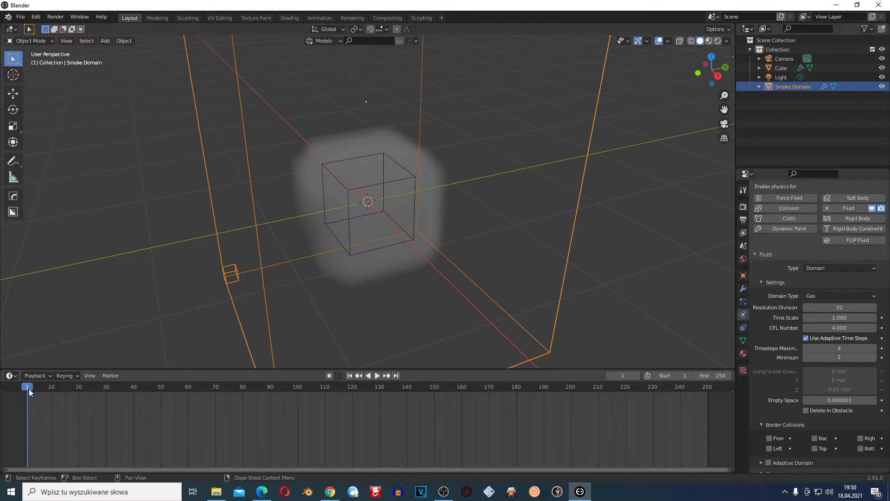
{"action": "key", "text": "space"}
{"action": "scroll", "coordinate": [411, 244], "scroll_direction": "down", "scroll_amount": 4}
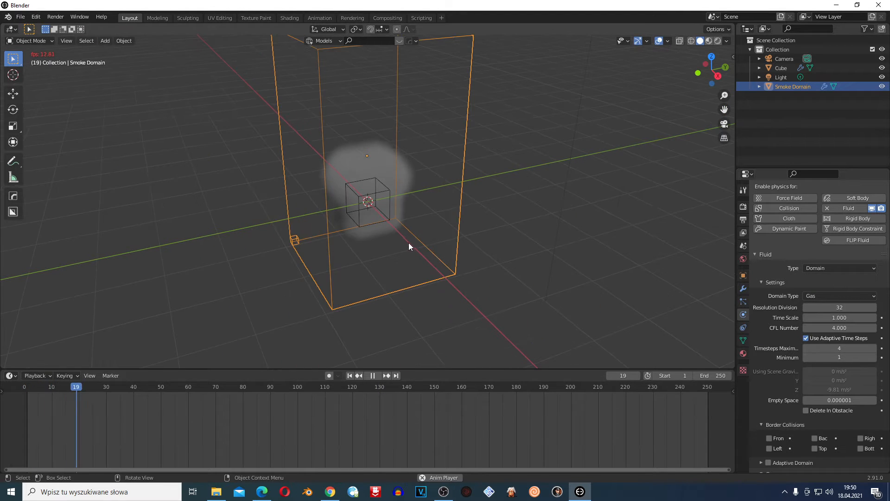
{"action": "scroll", "coordinate": [408, 243], "scroll_direction": "down", "scroll_amount": 2}
{"action": "scroll", "coordinate": [395, 237], "scroll_direction": "up", "scroll_amount": 2}
{"action": "key", "text": "space"}
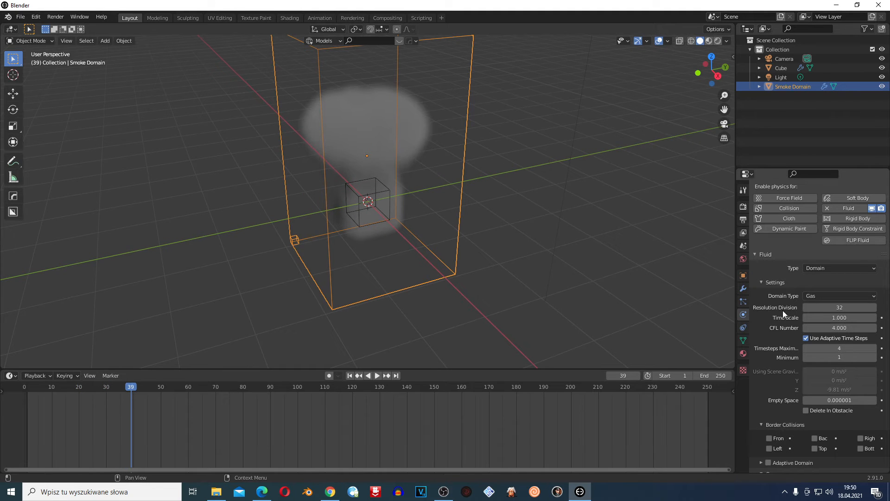
{"action": "scroll", "coordinate": [256, 184], "scroll_direction": "up", "scroll_amount": 4}
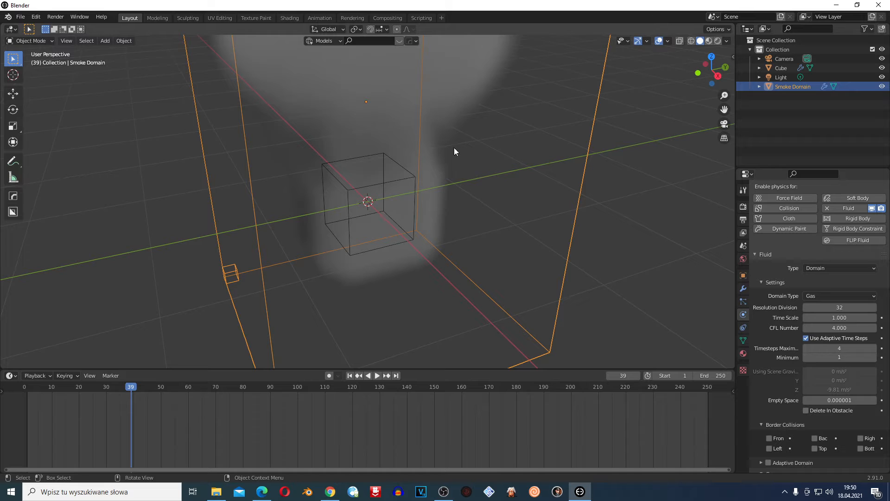
- Raise the smoke domain's Resolution Division to 77
{"action": "left_click", "coordinate": [848, 306]}
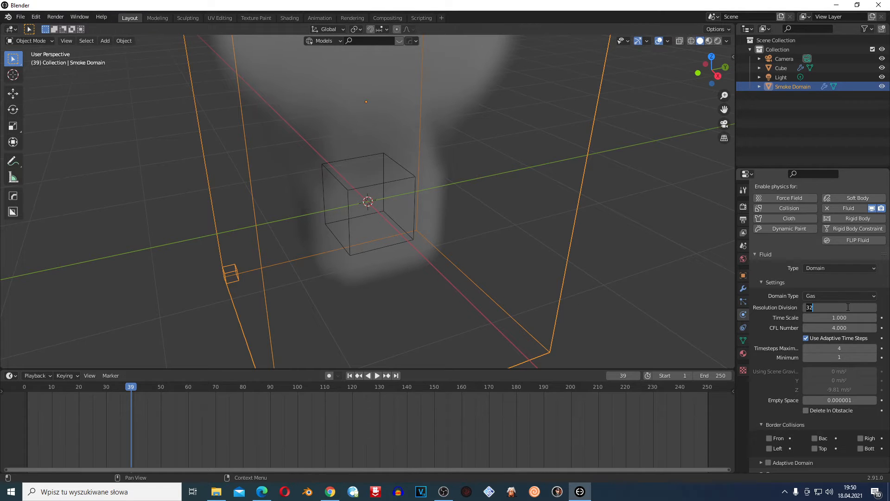
{"action": "type", "text": "77"}
{"action": "key", "text": "Return"}
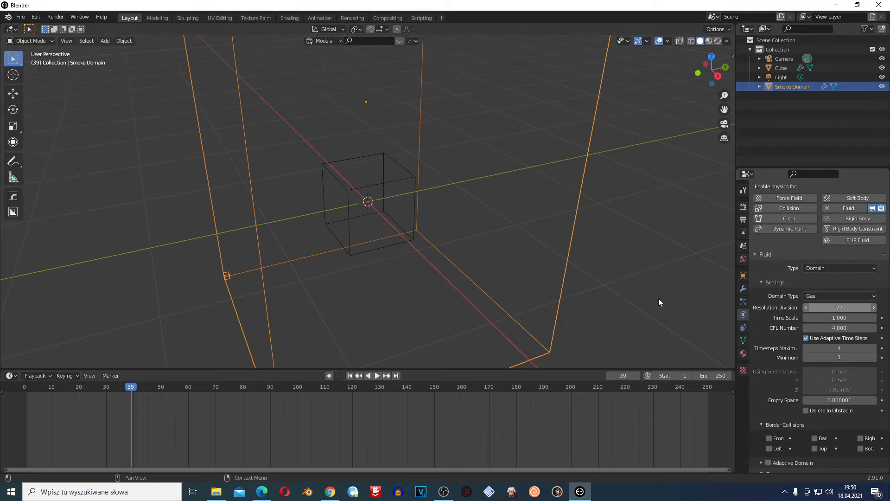
- Move the playhead back near the timeline's start and play the simulation twice to check the smoke, stopping at frame 55
{"action": "left_click", "coordinate": [30, 388]}
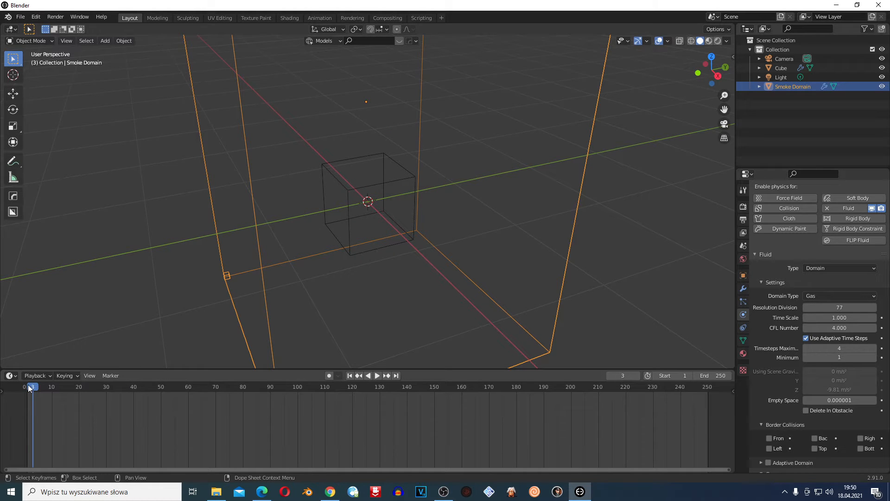
{"action": "key", "text": "space"}
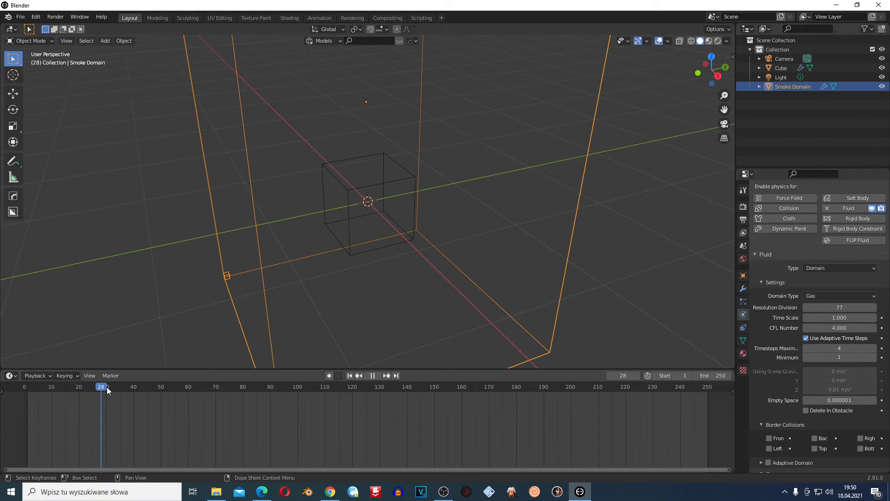
{"action": "key", "text": "space"}
{"action": "left_click_drag", "start_coordinate": [197, 398], "coordinate": [32, 401]}
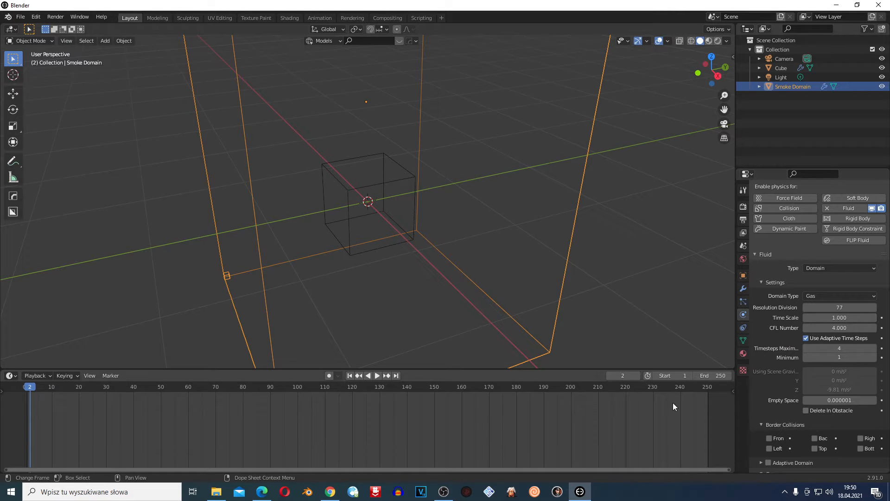
{"action": "key", "text": "space"}
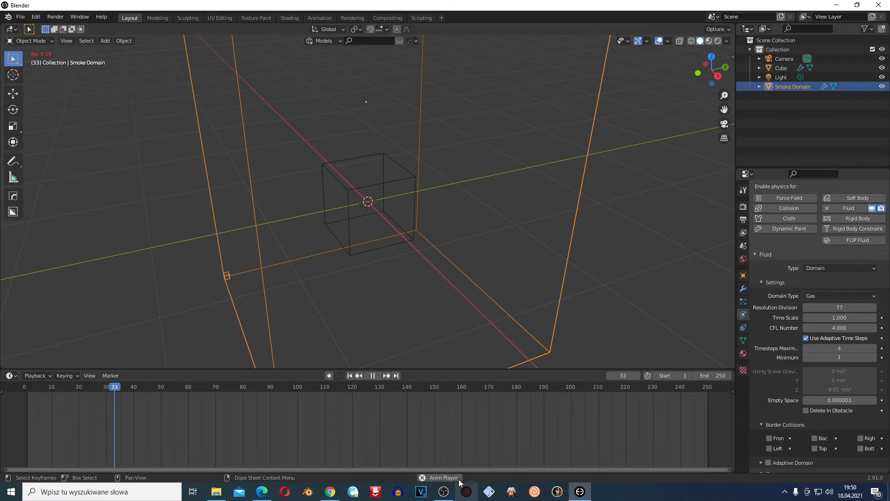
{"action": "key", "text": "space"}
- Set the smoke domain's Resolution Division to 32 and return the simulation to frame 1
{"action": "left_click", "coordinate": [851, 306]}
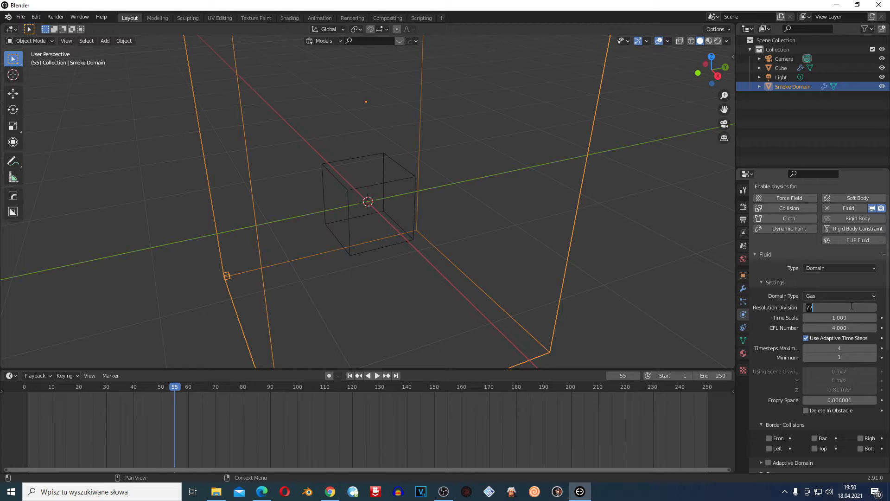
{"action": "type", "text": "32"}
{"action": "key", "text": "Return"}
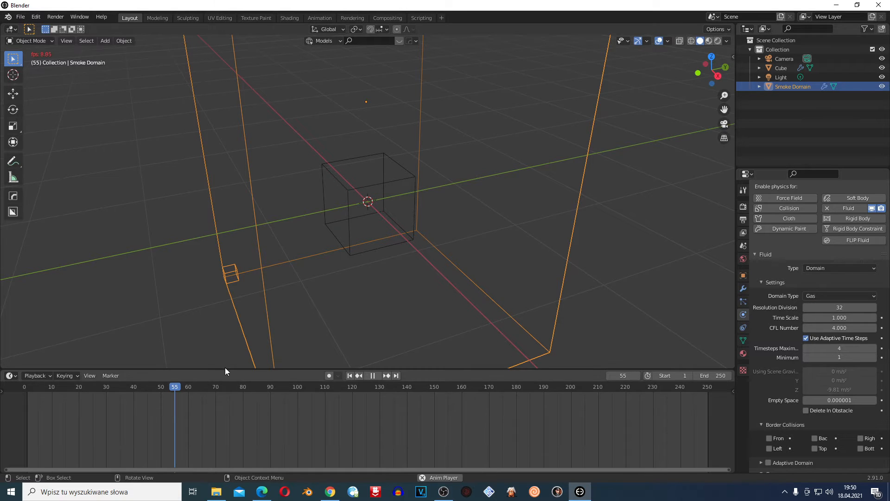
{"action": "key", "text": "space"}
{"action": "key", "text": "space"}
{"action": "left_click", "coordinate": [26, 388]}
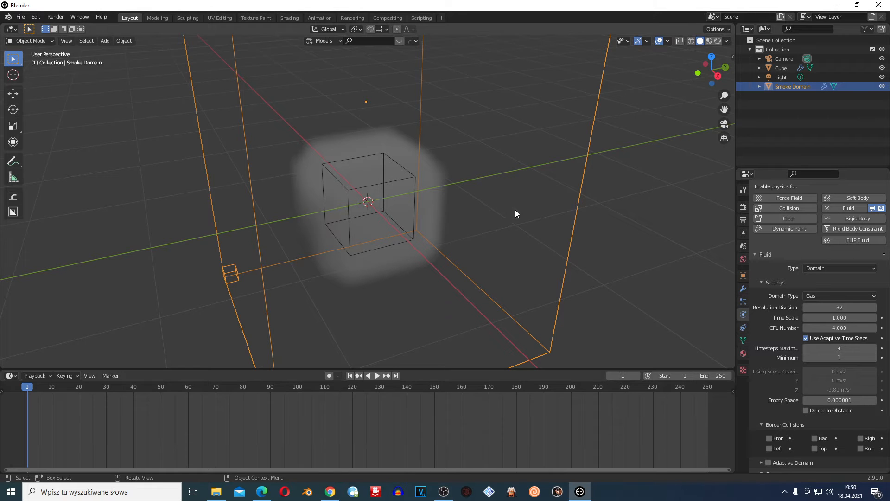
- Review the smoke domain's fluid settings, from Resolution Division through Border Collisions and Gas to the Cache options
{"action": "scroll", "coordinate": [516, 209], "scroll_direction": "down", "scroll_amount": 1}
{"action": "scroll", "coordinate": [773, 365], "scroll_direction": "down", "scroll_amount": 4}
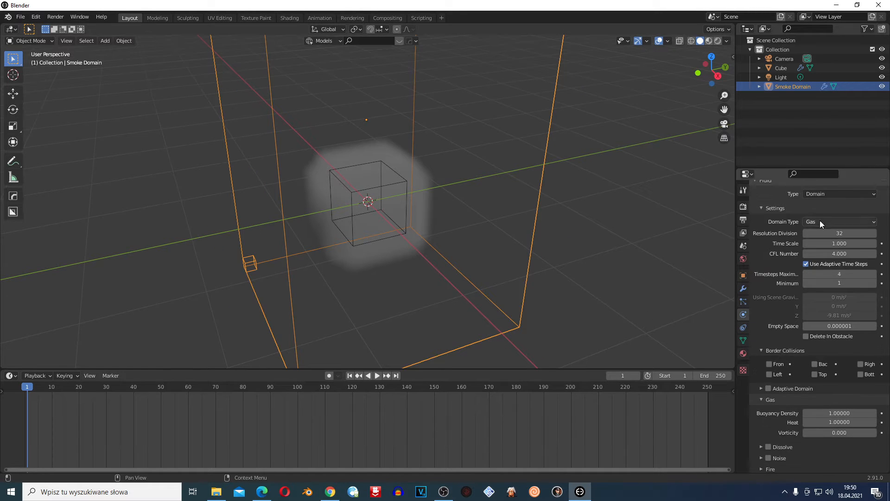
{"action": "scroll", "coordinate": [374, 240], "scroll_direction": "up", "scroll_amount": 3}
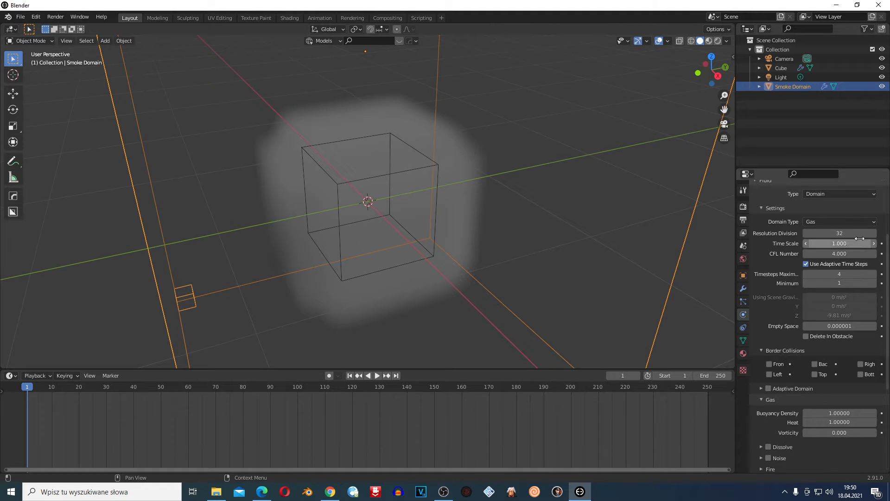
{"action": "scroll", "coordinate": [868, 276], "scroll_direction": "down", "scroll_amount": 3}
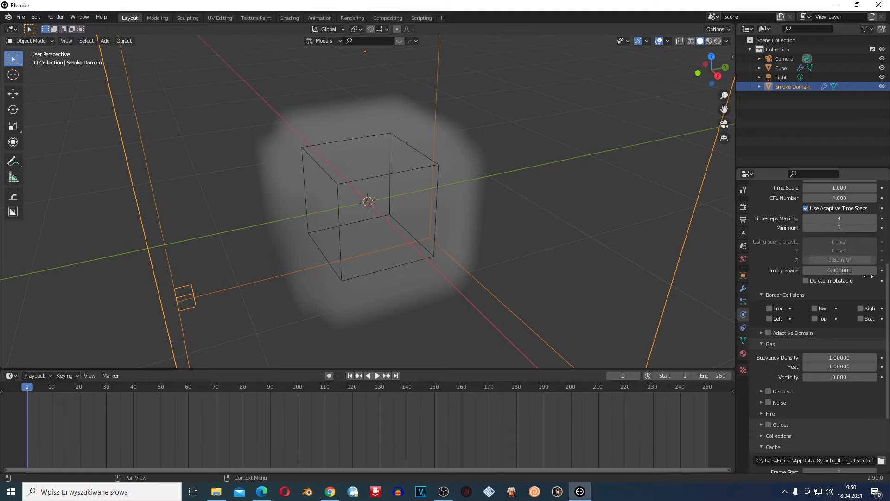
{"action": "scroll", "coordinate": [827, 324], "scroll_direction": "down", "scroll_amount": 5}
{"action": "scroll", "coordinate": [833, 294], "scroll_direction": "up", "scroll_amount": 9}
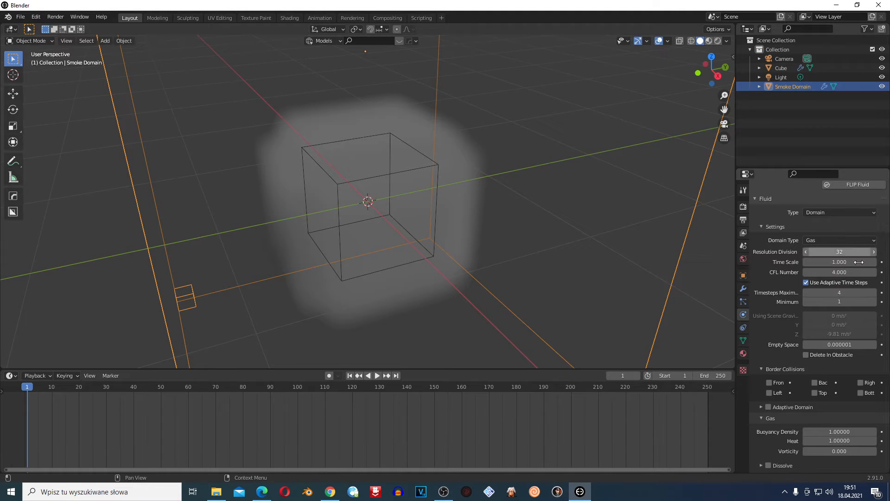
{"action": "scroll", "coordinate": [435, 246], "scroll_direction": "down", "scroll_amount": 3}
{"action": "scroll", "coordinate": [839, 340], "scroll_direction": "down", "scroll_amount": 8}
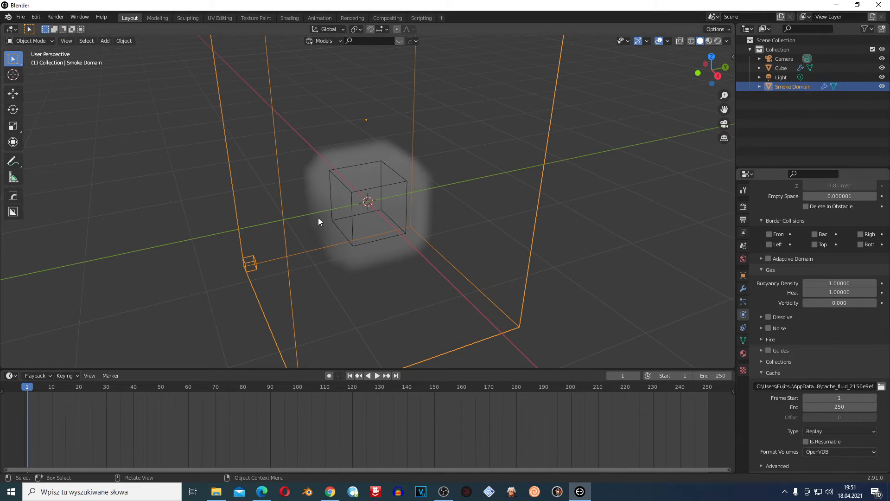
{"action": "scroll", "coordinate": [781, 352], "scroll_direction": "down", "scroll_amount": 1}
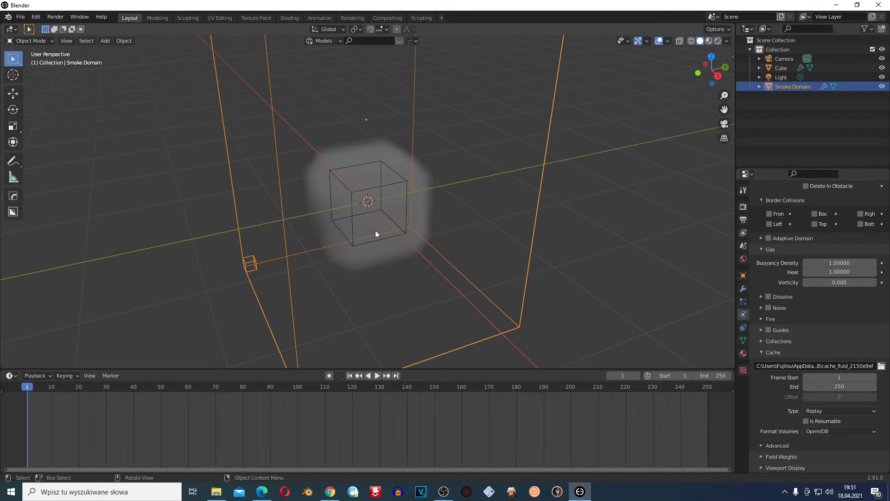
- Move the smoke-emitting cube down toward the floor of the smoke domain and deselect it
{"action": "left_click", "coordinate": [381, 200]}
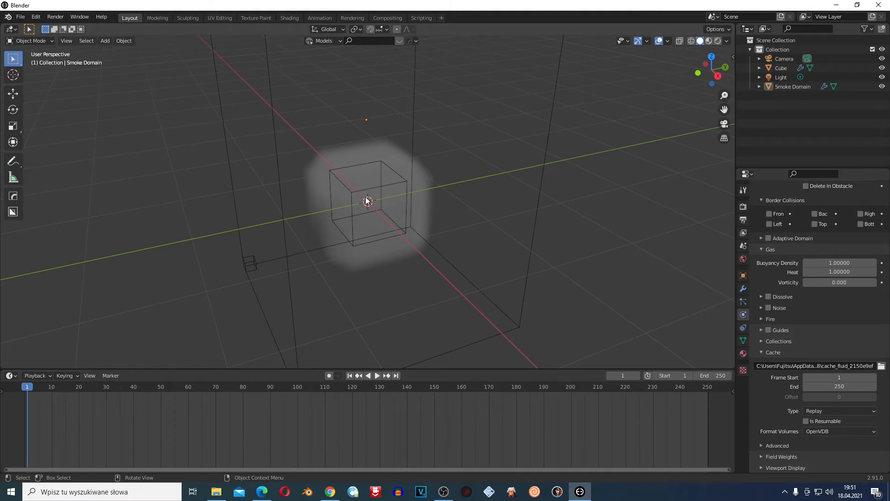
{"action": "left_click", "coordinate": [382, 202]}
{"action": "key", "text": "g"}
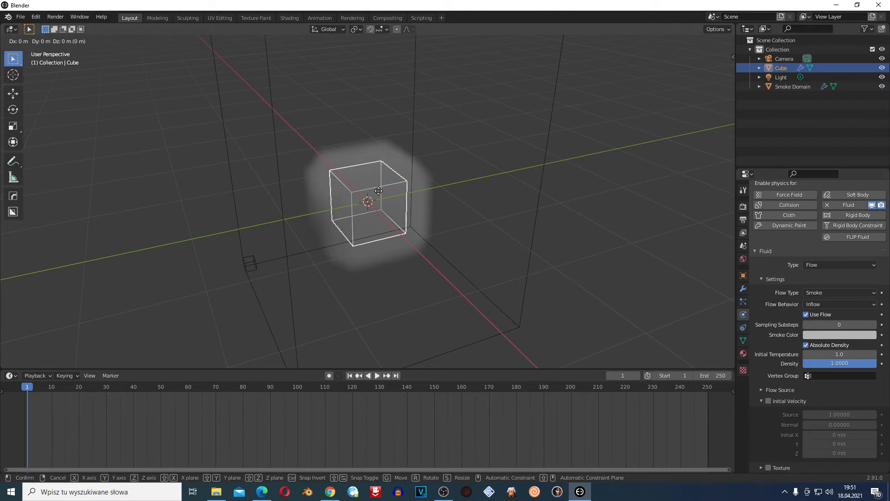
{"action": "left_click", "coordinate": [383, 228]}
{"action": "left_click", "coordinate": [313, 146]}
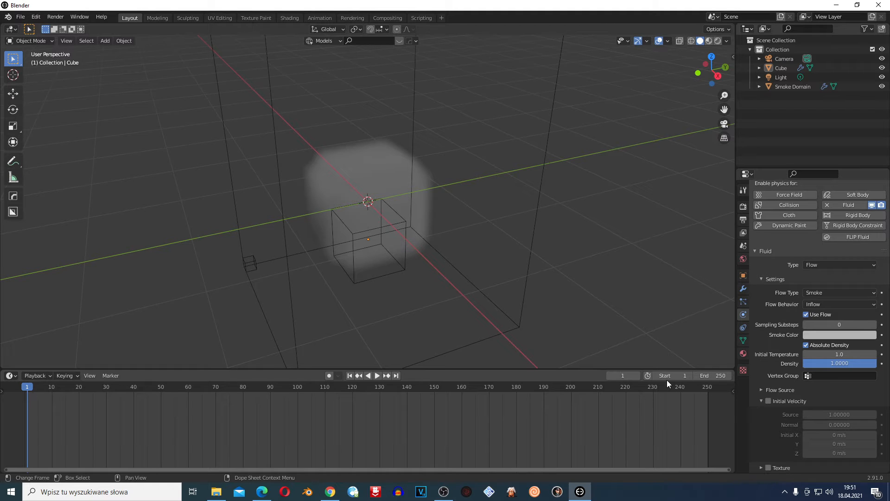
- Play the simulation to frame 202, inspect the smoke around the lowered cube, and return to frame 1
{"action": "key", "text": "space"}
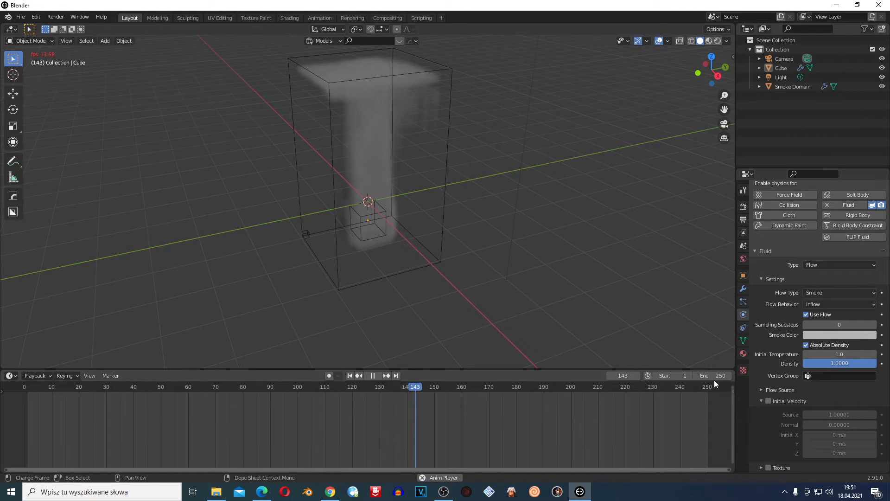
{"action": "scroll", "coordinate": [349, 142], "scroll_direction": "up", "scroll_amount": 4}
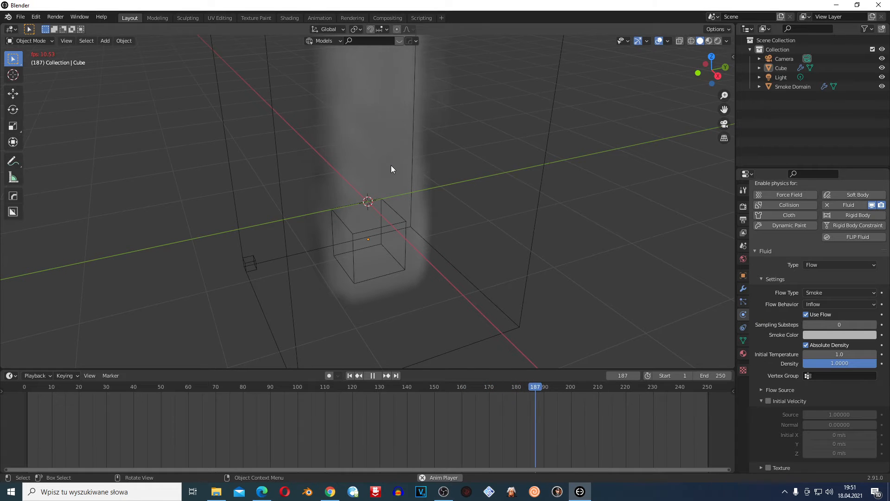
{"action": "key", "text": "space"}
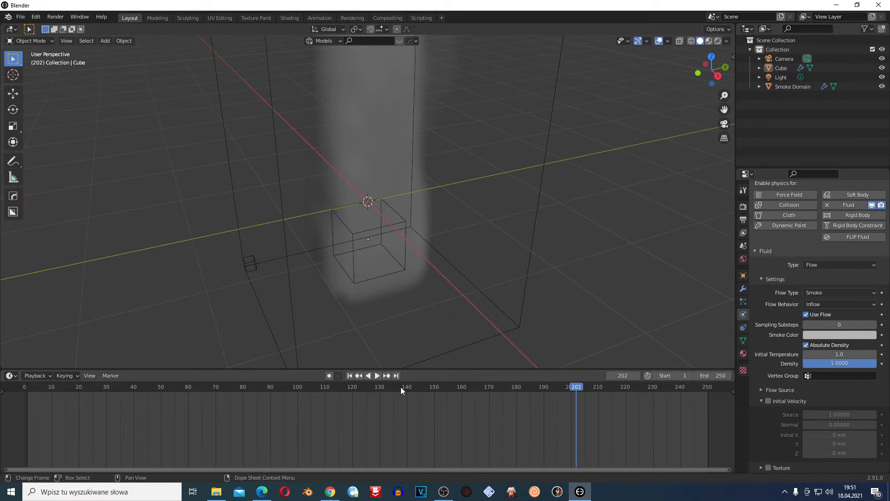
{"action": "left_click", "coordinate": [349, 376]}
- Set the smoke domain's cache Frame Start to 100 and scrub the timeline to check the smoke, ending at frame 88
{"action": "left_click", "coordinate": [368, 226]}
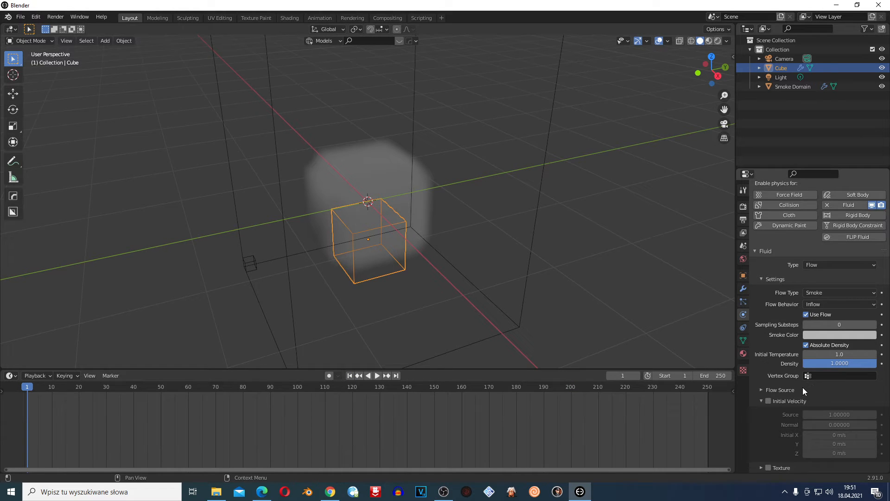
{"action": "left_click", "coordinate": [294, 315]}
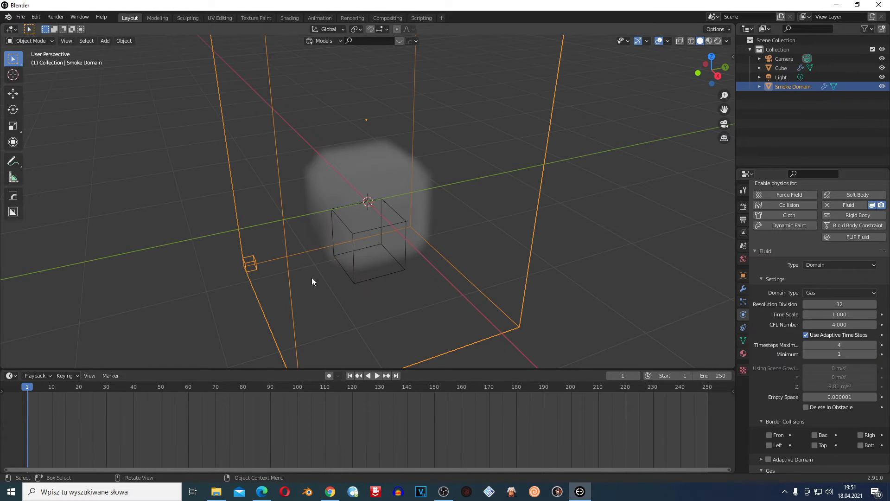
{"action": "scroll", "coordinate": [815, 413], "scroll_direction": "down", "scroll_amount": 10}
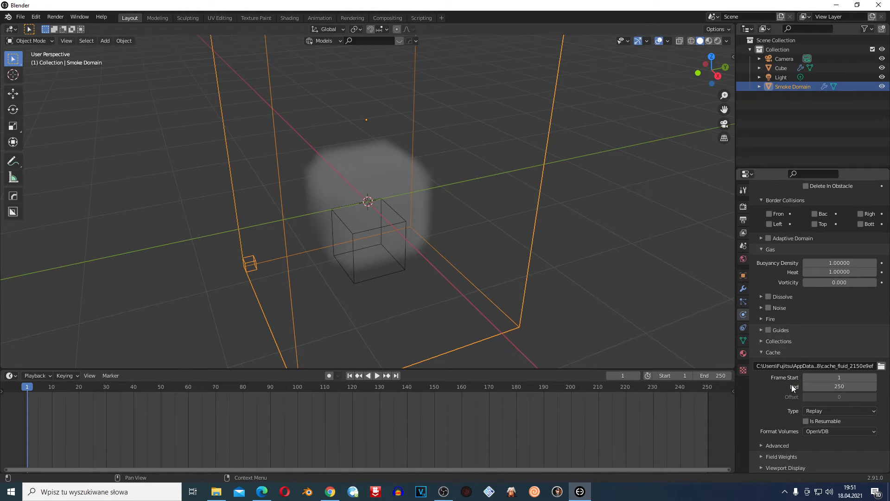
{"action": "left_click", "coordinate": [860, 378]}
{"action": "type", "text": "100"}
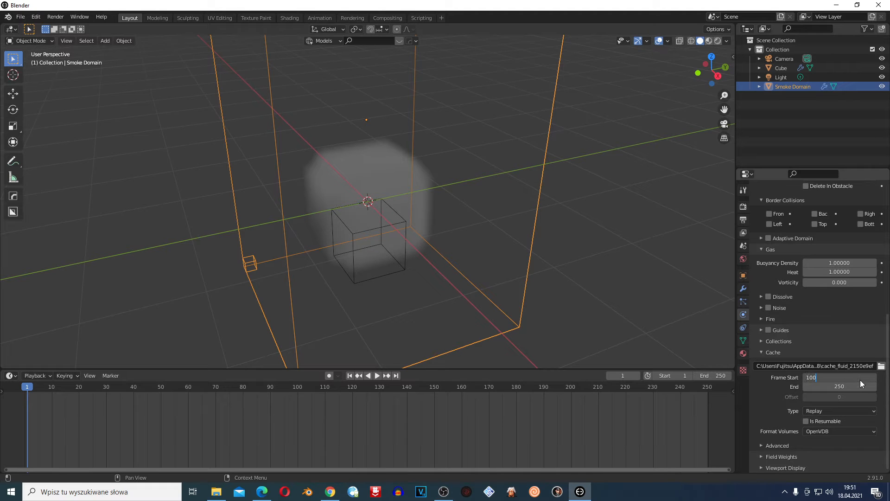
{"action": "key", "text": "Return"}
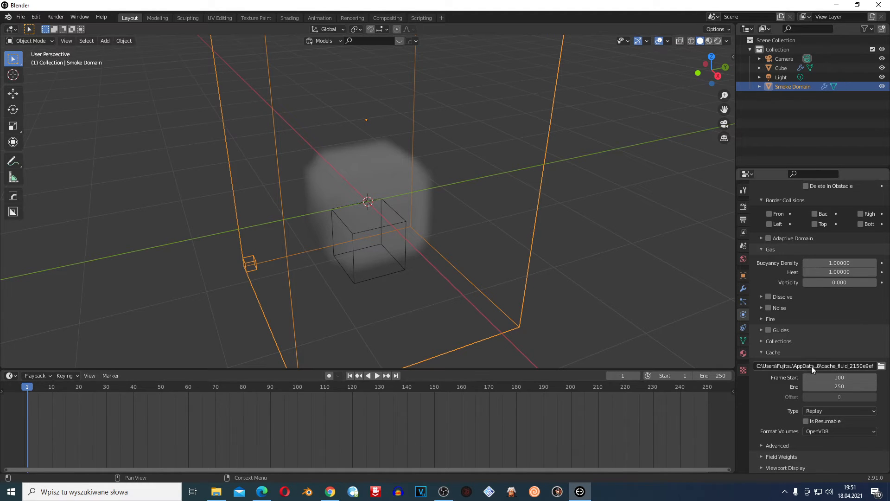
{"action": "left_click_drag", "start_coordinate": [185, 391], "coordinate": [515, 412]}
{"action": "left_click_drag", "start_coordinate": [323, 421], "coordinate": [265, 414]}
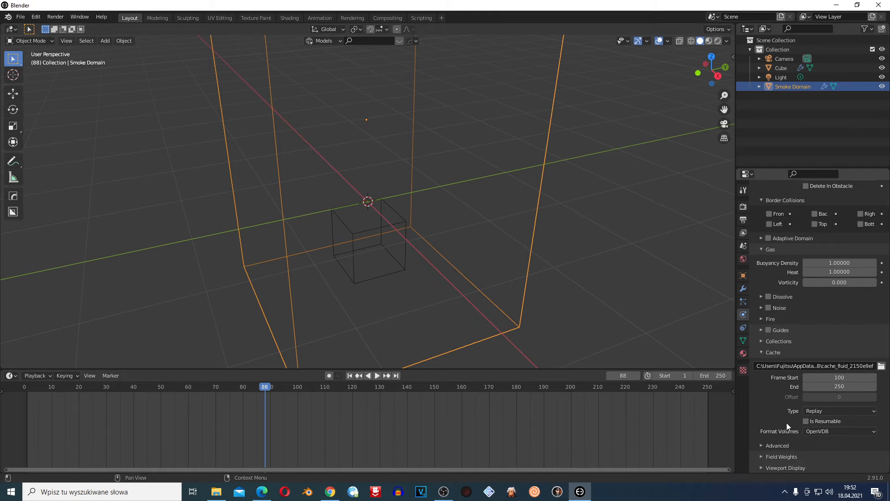
- Switch the domain's cache type between All and Modular, enable Is Resumable, and finish with the type set to All
{"action": "left_click", "coordinate": [819, 409]}
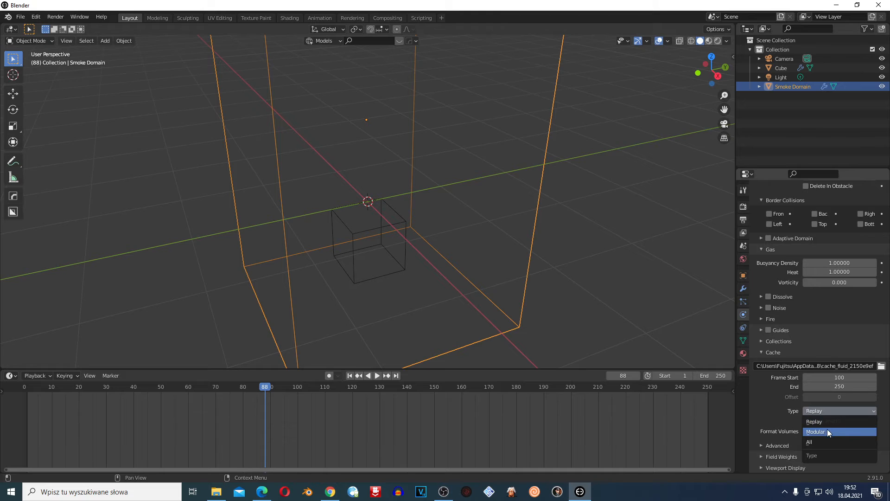
{"action": "left_click", "coordinate": [827, 443]}
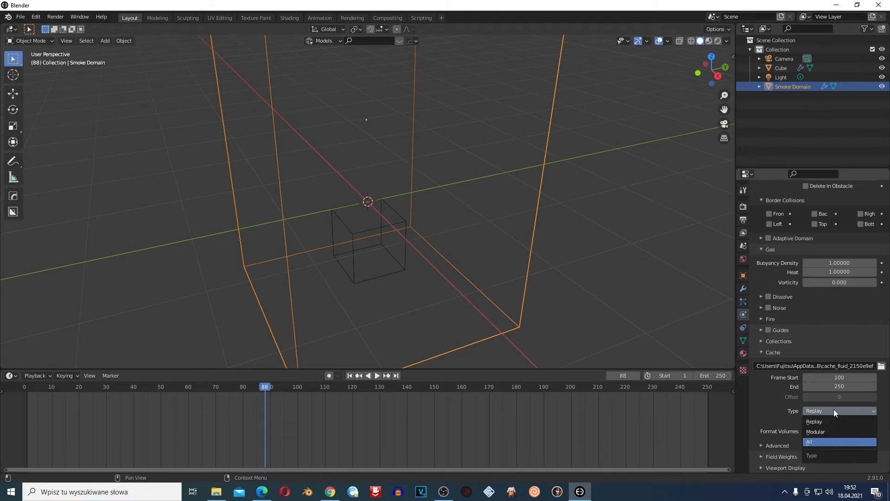
{"action": "scroll", "coordinate": [825, 417], "scroll_direction": "down", "scroll_amount": 1}
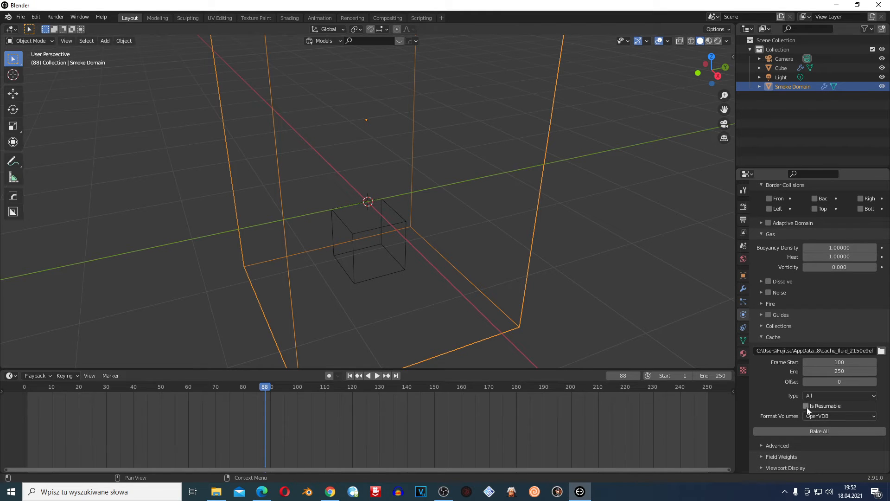
{"action": "left_click", "coordinate": [828, 395]}
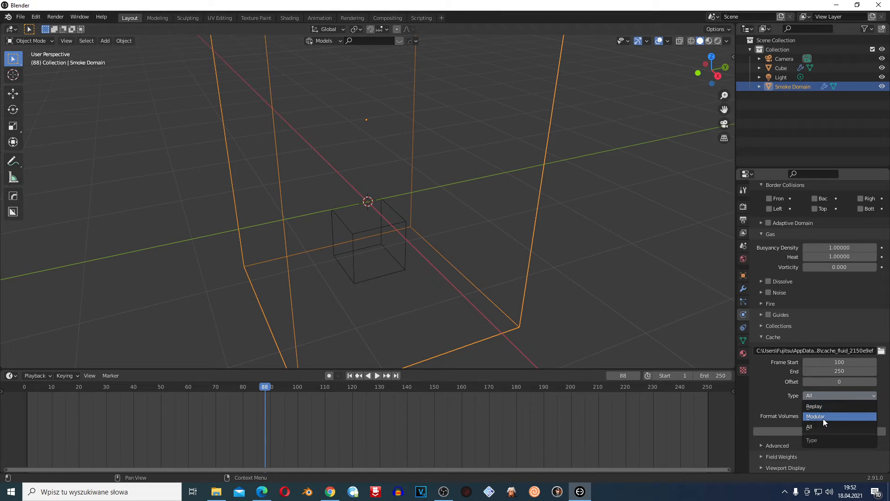
{"action": "left_click", "coordinate": [822, 418]}
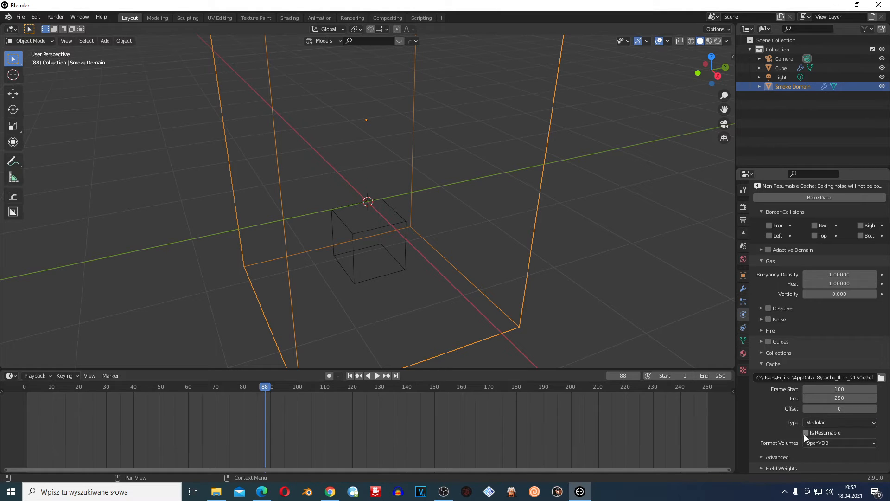
{"action": "left_click", "coordinate": [804, 433]}
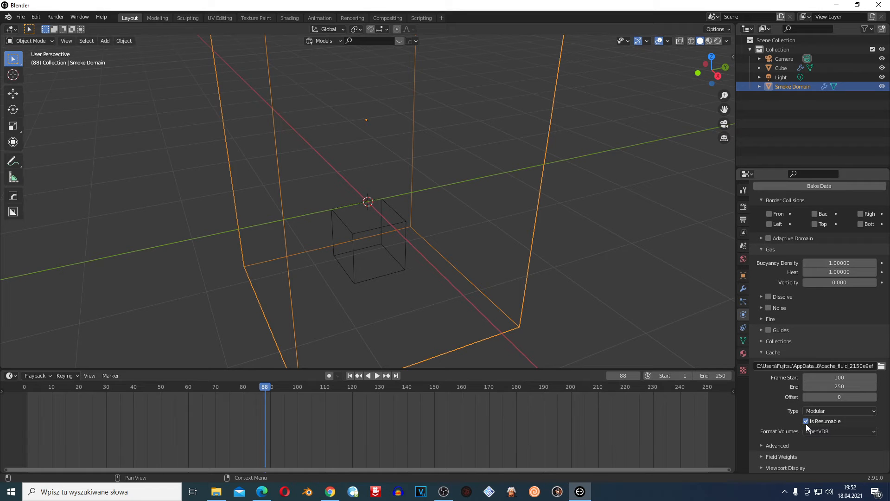
{"action": "left_click", "coordinate": [822, 414]}
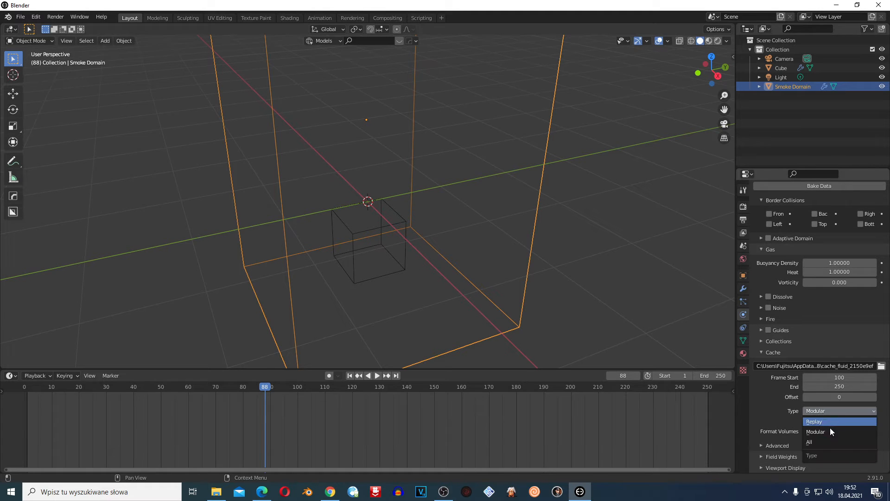
{"action": "left_click", "coordinate": [820, 441]}
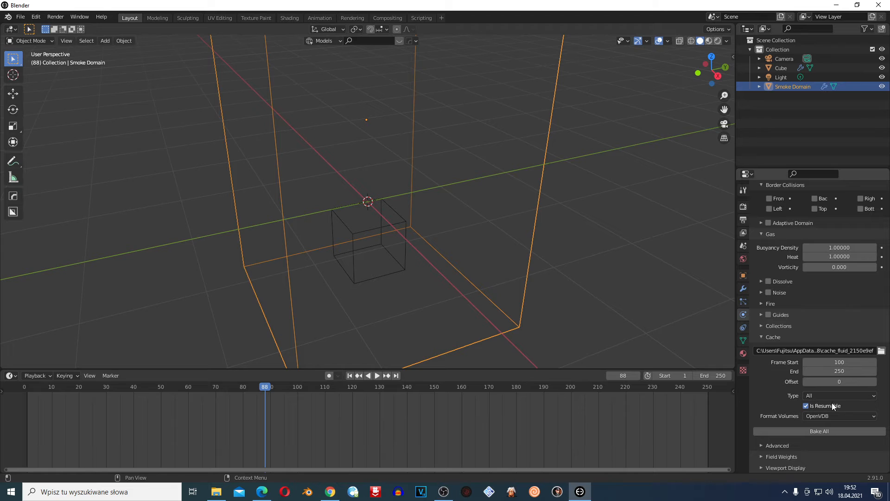
{"action": "scroll", "coordinate": [831, 402], "scroll_direction": "up", "scroll_amount": 3}
{"action": "scroll", "coordinate": [831, 403], "scroll_direction": "down", "scroll_amount": 3}
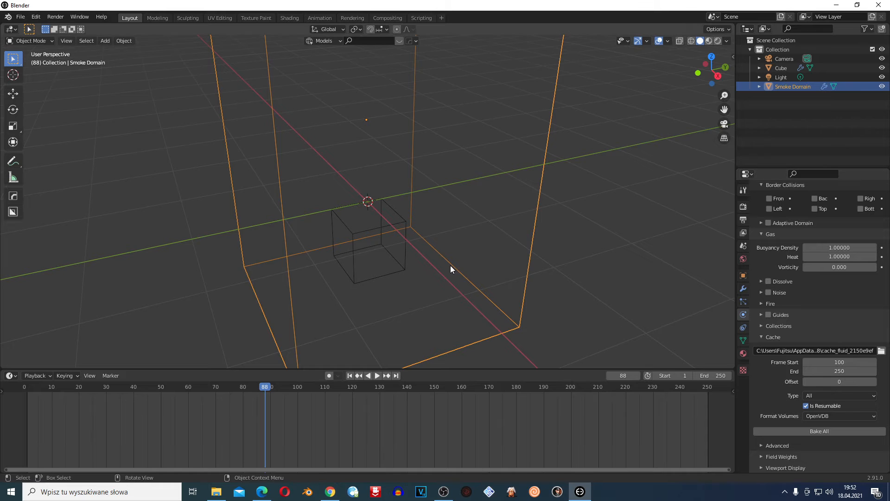
- Set the domain's cache folder to "smoke symulation" inside Videos
{"action": "left_click", "coordinate": [881, 350]}
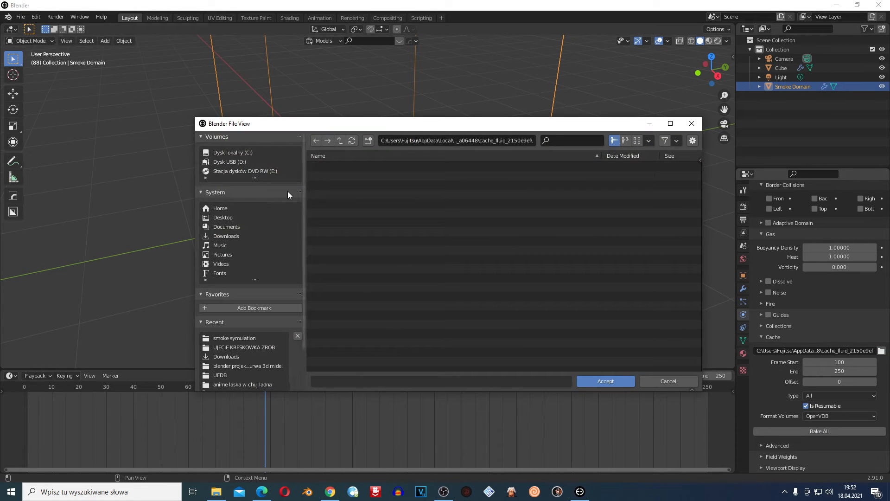
{"action": "left_click", "coordinate": [221, 263]}
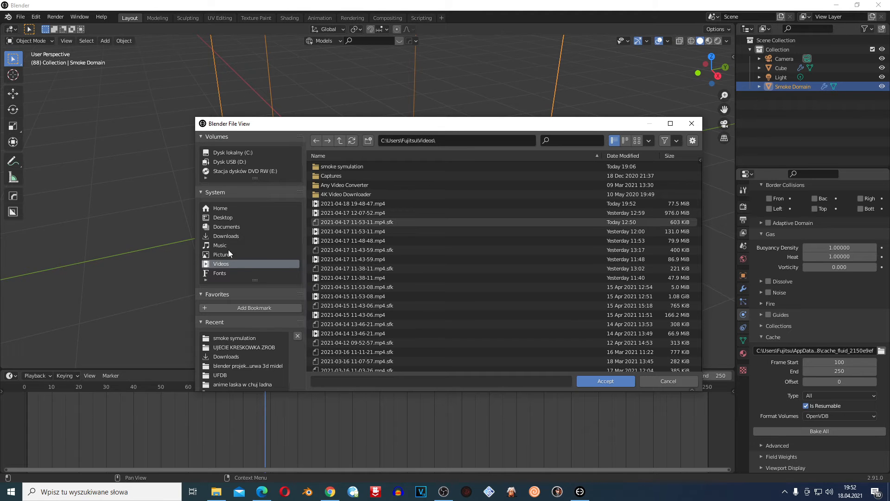
{"action": "double_click", "coordinate": [346, 167]}
{"action": "left_click", "coordinate": [590, 383]}
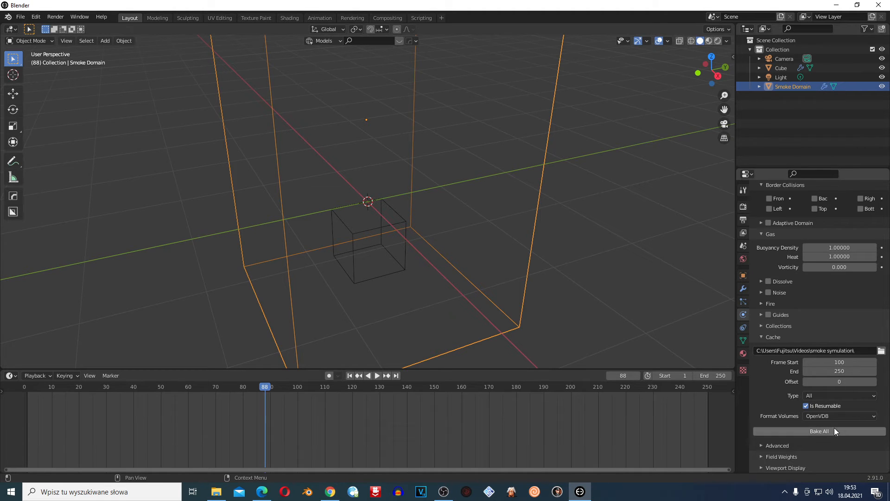
- Review the smoke domain's fluid settings from Resolution Division down to the cache and Bake All options
{"action": "scroll", "coordinate": [834, 275], "scroll_direction": "up", "scroll_amount": 10}
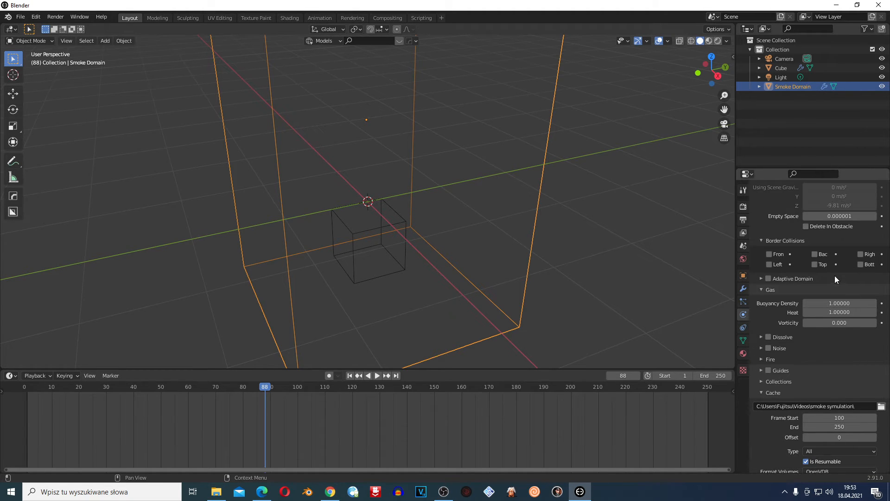
{"action": "scroll", "coordinate": [834, 273], "scroll_direction": "up", "scroll_amount": 2}
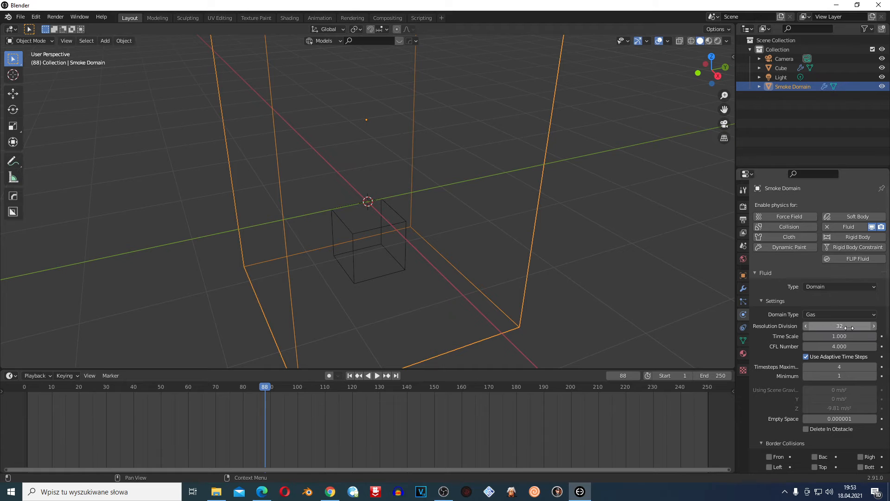
{"action": "scroll", "coordinate": [843, 366], "scroll_direction": "down", "scroll_amount": 10}
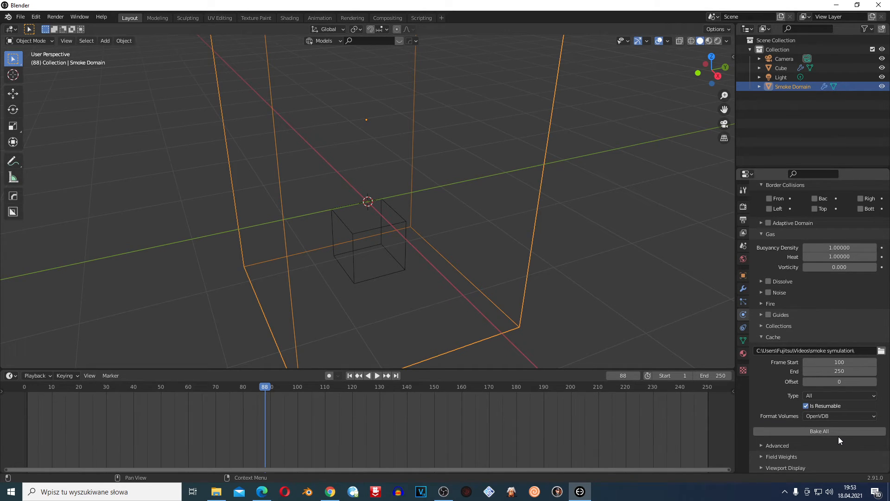
{"action": "scroll", "coordinate": [830, 287], "scroll_direction": "up", "scroll_amount": 8}
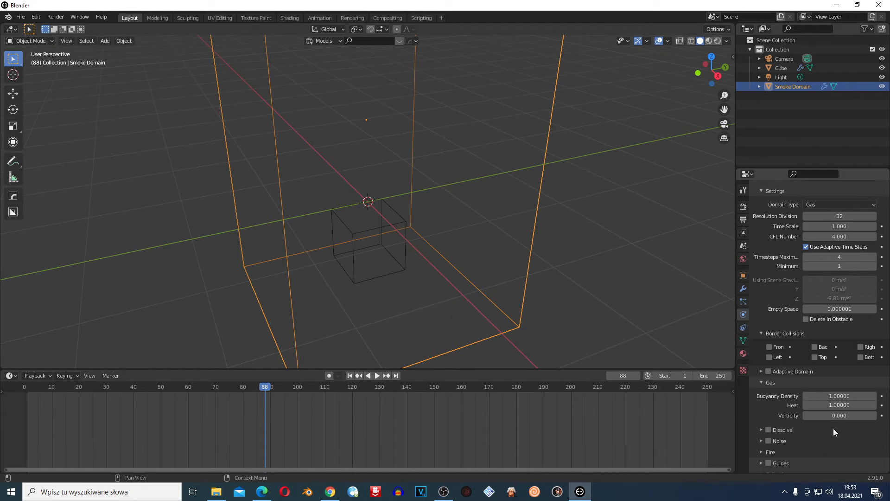
{"action": "scroll", "coordinate": [848, 438], "scroll_direction": "down", "scroll_amount": 5}
{"action": "scroll", "coordinate": [839, 446], "scroll_direction": "up", "scroll_amount": 3}
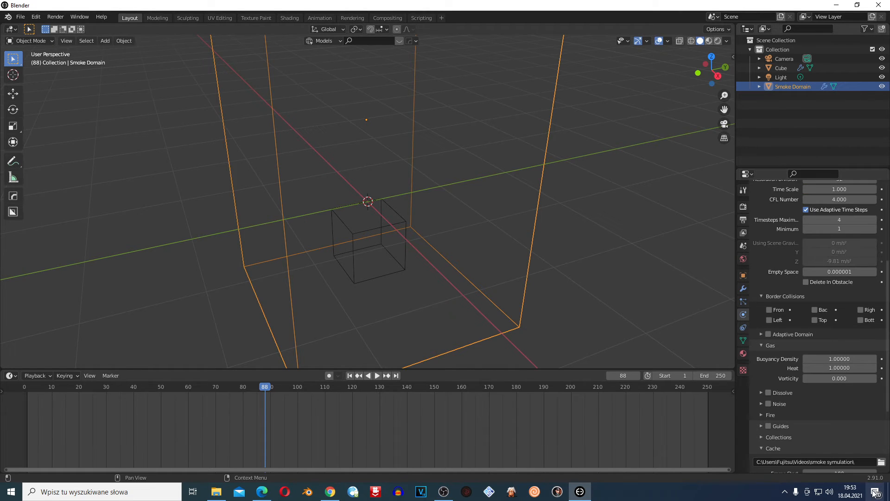
{"action": "scroll", "coordinate": [837, 407], "scroll_direction": "down", "scroll_amount": 6}
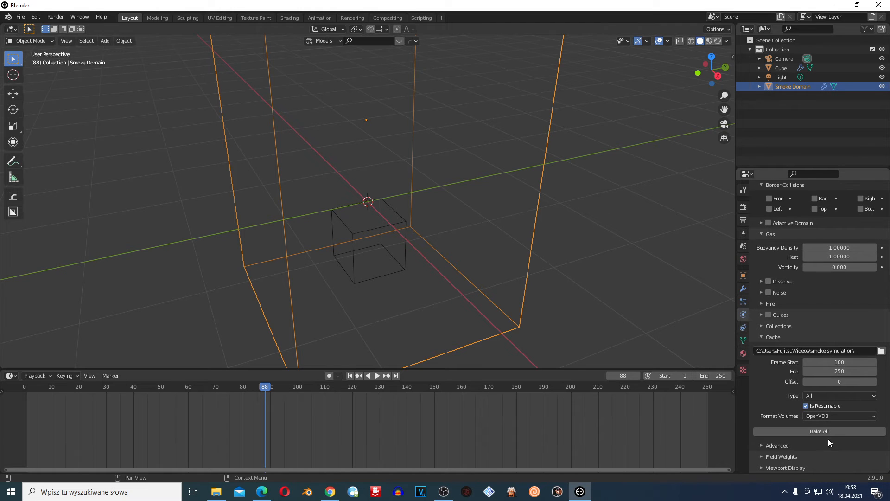
{"action": "scroll", "coordinate": [815, 348], "scroll_direction": "up", "scroll_amount": 3}
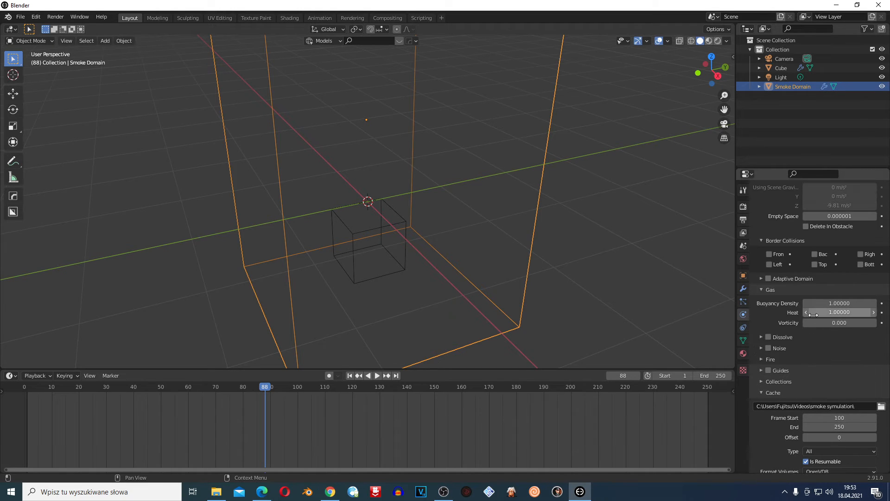
{"action": "scroll", "coordinate": [813, 315], "scroll_direction": "up", "scroll_amount": 5}
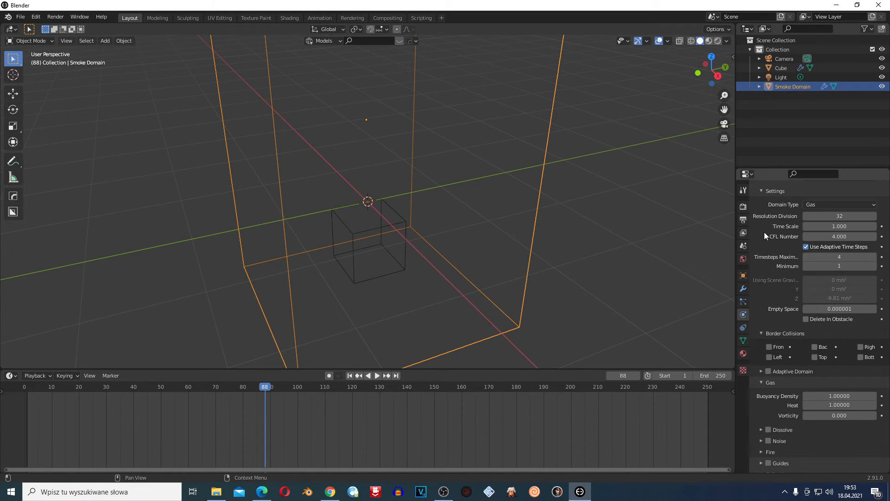
- Check the scene's output frame rate options without changing them and look over the render settings
{"action": "left_click", "coordinate": [740, 206]}
{"action": "left_click", "coordinate": [742, 220]}
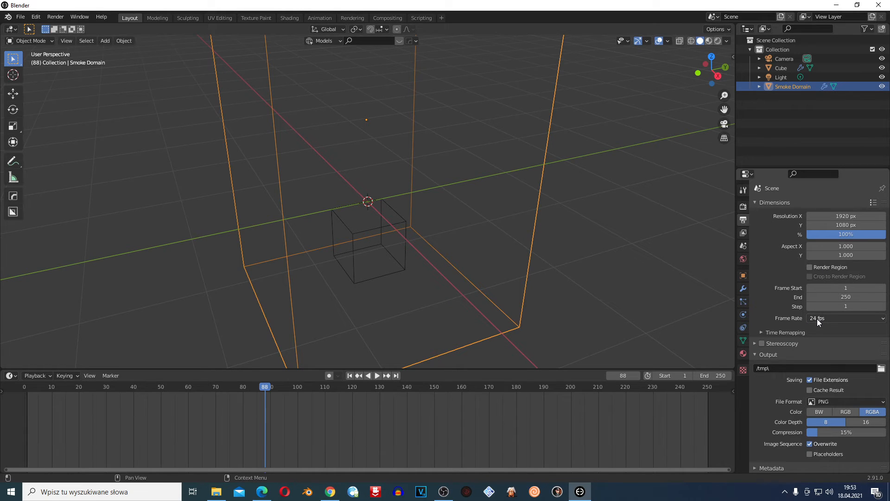
{"action": "left_click", "coordinate": [830, 319]}
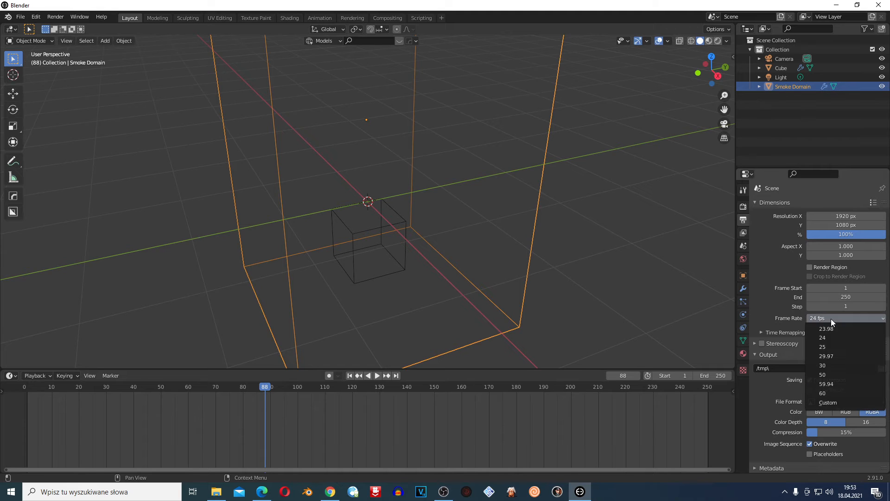
{"action": "left_click", "coordinate": [813, 320]}
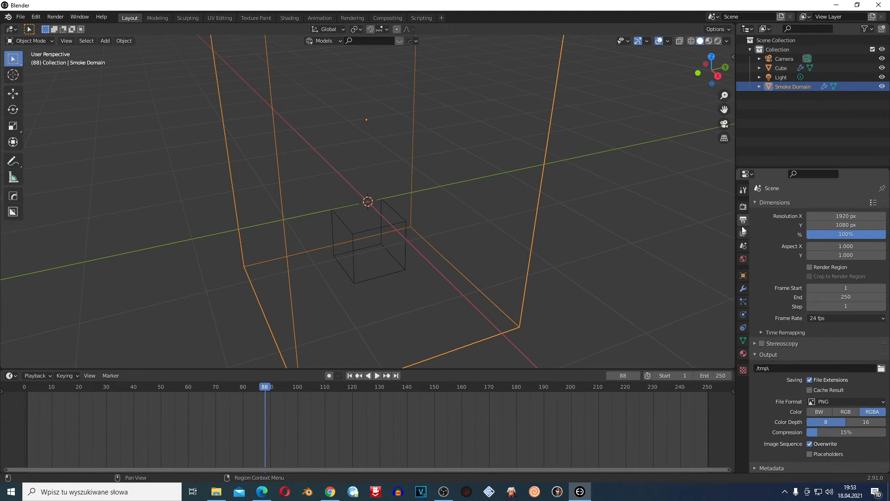
{"action": "left_click", "coordinate": [743, 207]}
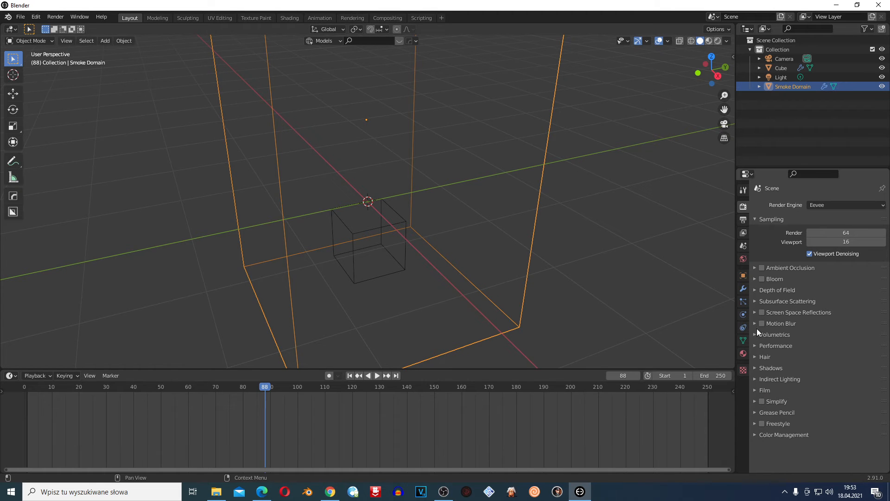
- Bake the whole smoke simulation of the domain with Bake All
{"action": "left_click", "coordinate": [742, 314]}
{"action": "scroll", "coordinate": [847, 430], "scroll_direction": "down", "scroll_amount": 10}
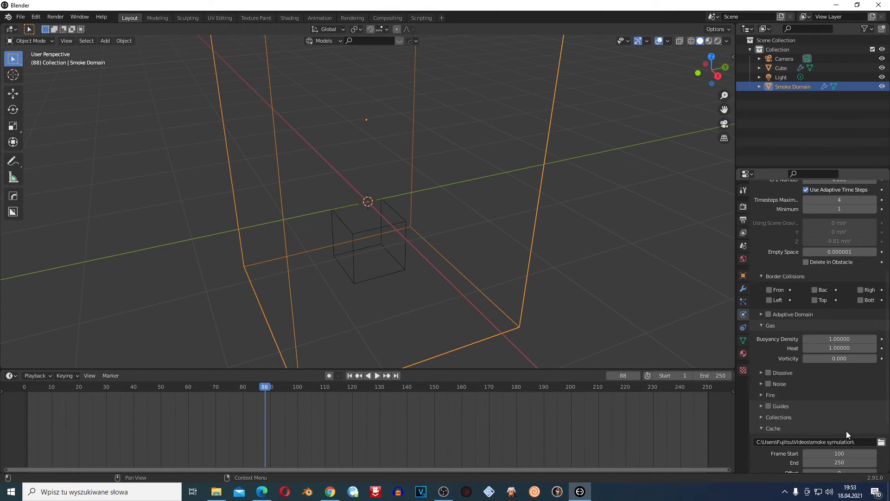
{"action": "scroll", "coordinate": [834, 434], "scroll_direction": "down", "scroll_amount": 1}
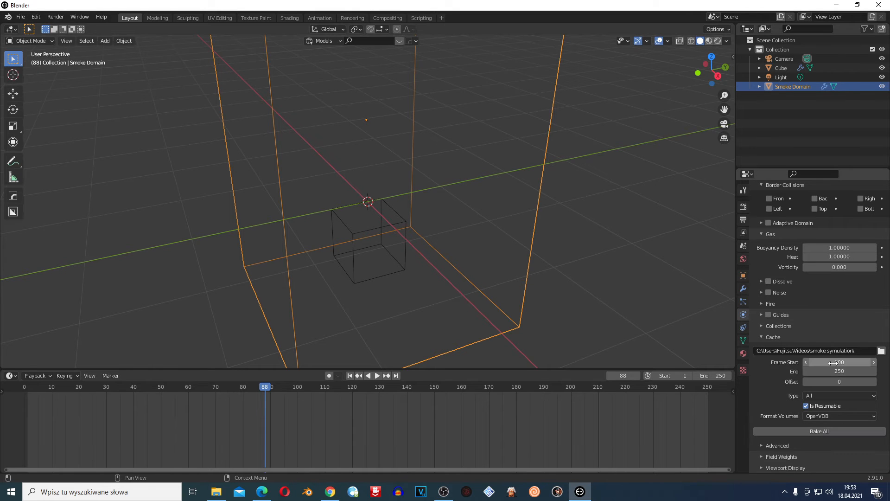
{"action": "left_click", "coordinate": [838, 430]}
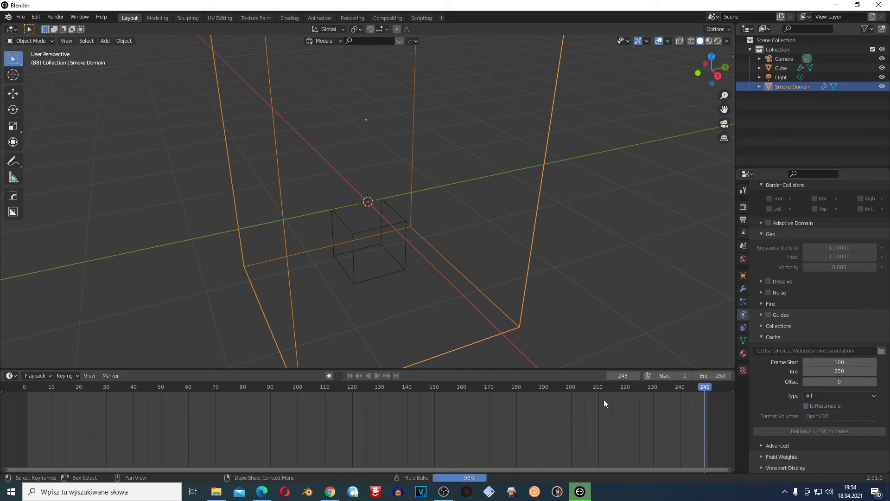
- Play the baked smoke from an early frame, view the whole domain, and stop playback at frame 238
{"action": "left_click", "coordinate": [75, 391]}
{"action": "key", "text": "space"}
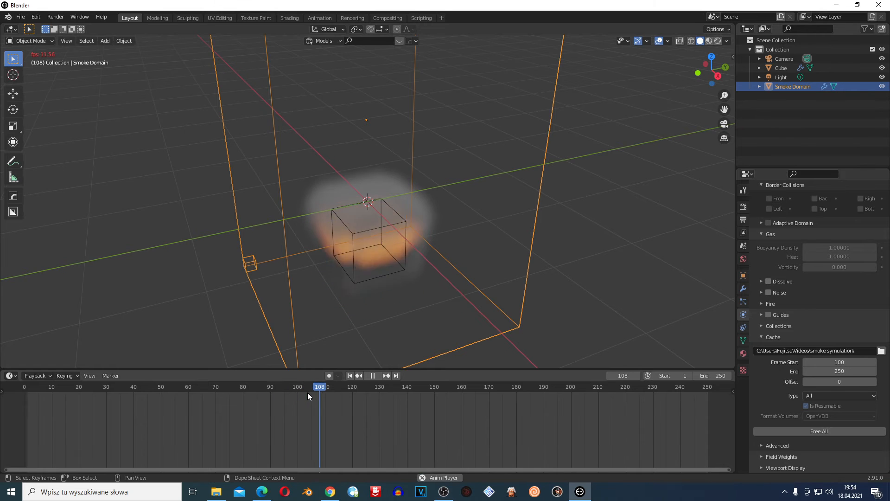
{"action": "scroll", "coordinate": [377, 239], "scroll_direction": "down", "scroll_amount": 6}
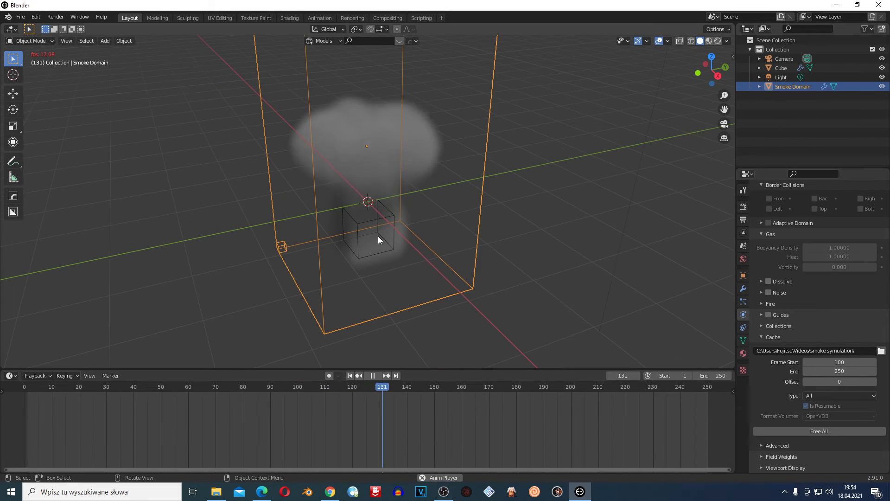
{"action": "scroll", "coordinate": [375, 245], "scroll_direction": "up", "scroll_amount": 2}
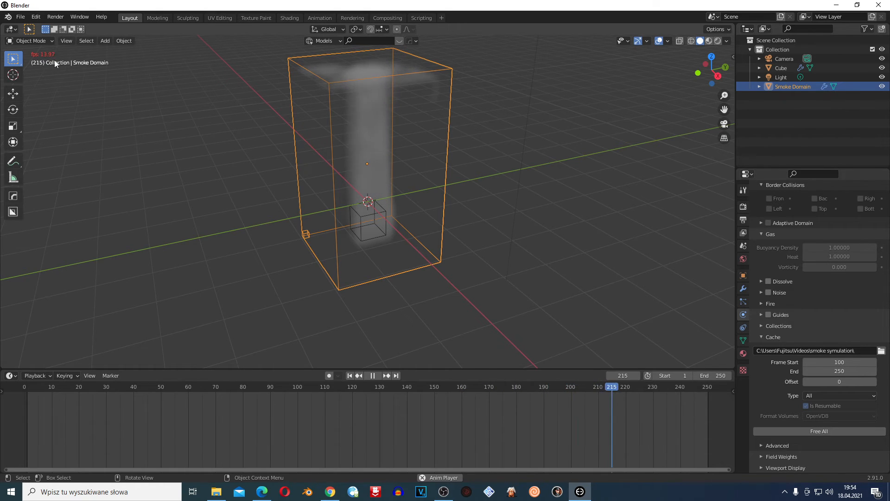
{"action": "key", "text": "space"}
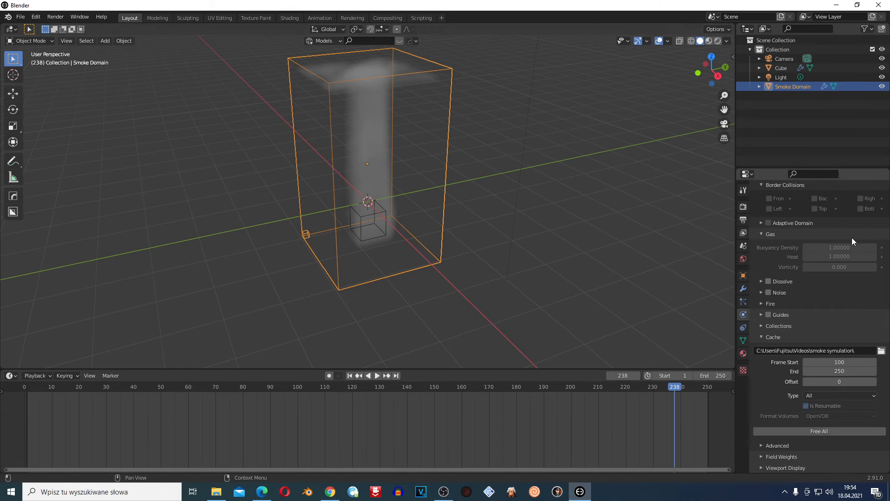
- Look over the render and output settings, and inspect the contents of the domain's cache folder without changing it
{"action": "left_click", "coordinate": [743, 207]}
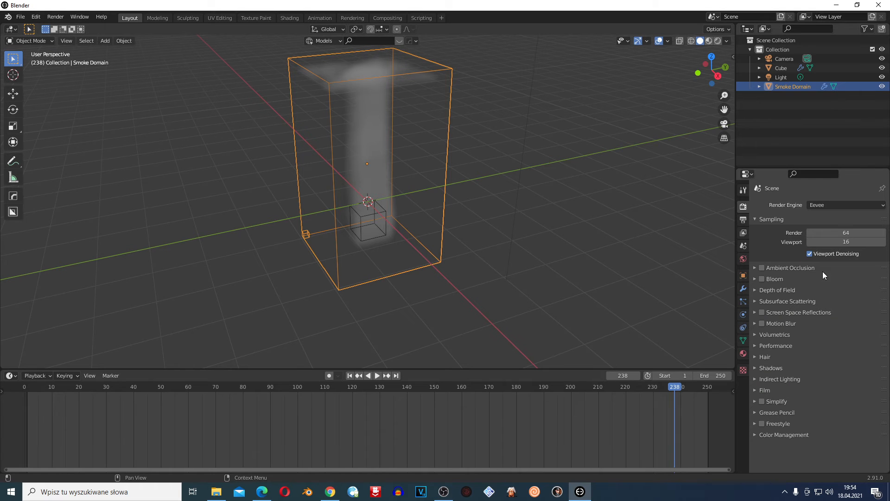
{"action": "left_click", "coordinate": [741, 220]}
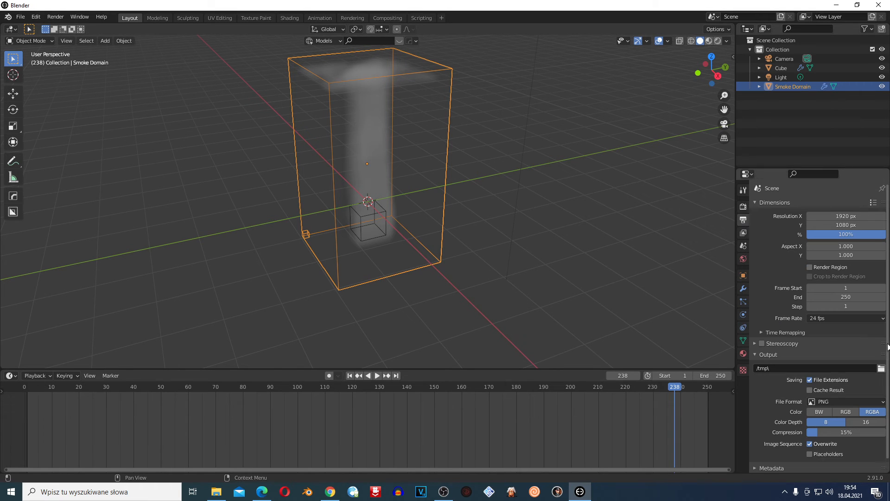
{"action": "left_click", "coordinate": [743, 316]}
{"action": "scroll", "coordinate": [788, 347], "scroll_direction": "down", "scroll_amount": 10}
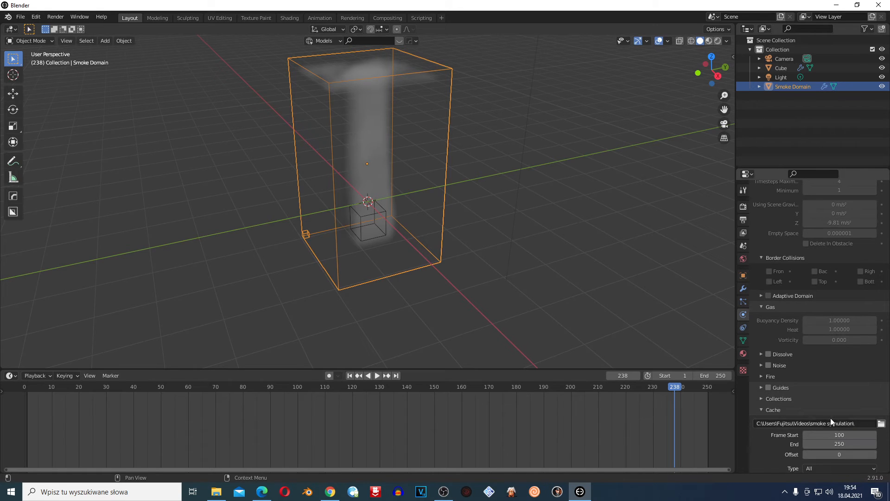
{"action": "scroll", "coordinate": [829, 426], "scroll_direction": "down", "scroll_amount": 4}
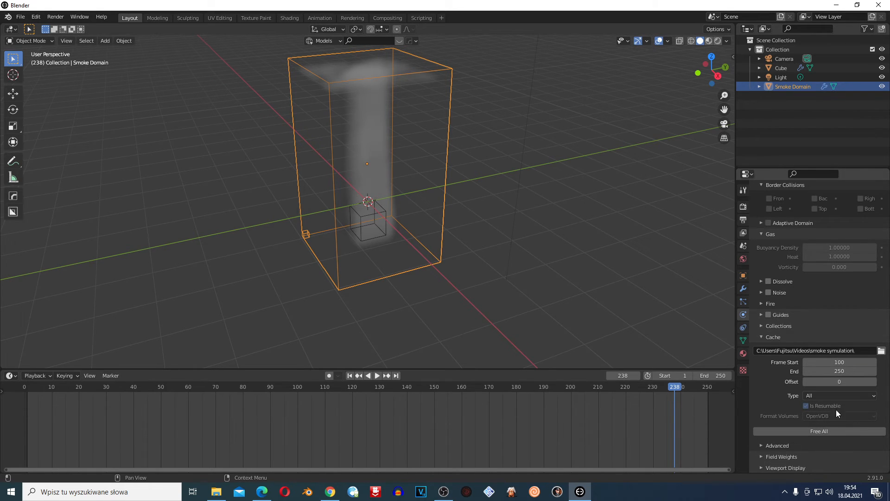
{"action": "left_click", "coordinate": [880, 351]}
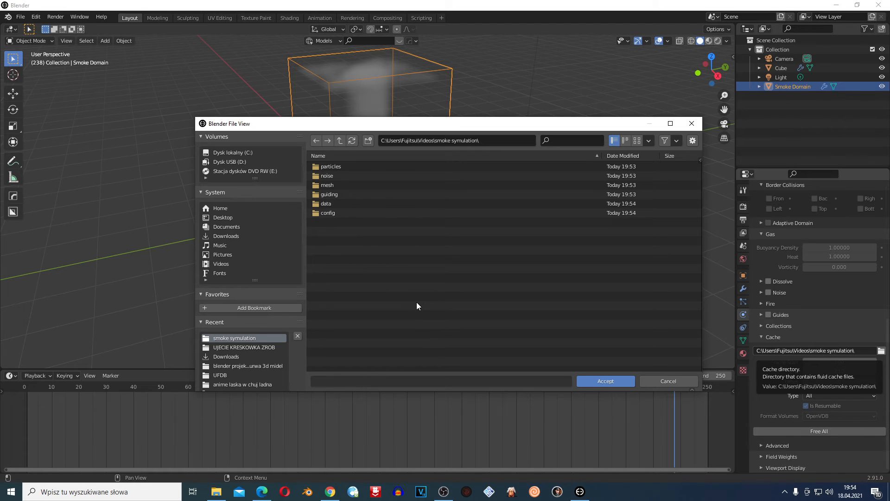
{"action": "left_click", "coordinate": [663, 381]}
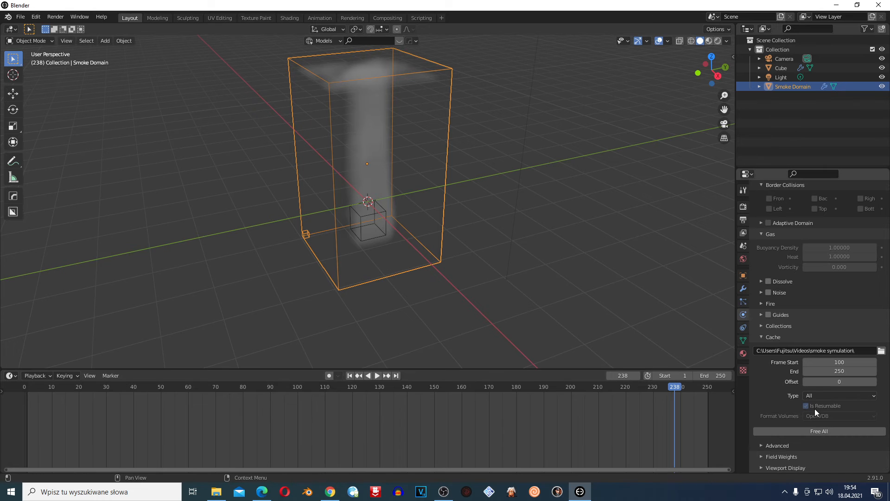
- Set the emitter cube's fluid Flow Type to Fire
{"action": "scroll", "coordinate": [394, 270], "scroll_direction": "up", "scroll_amount": 3}
{"action": "left_click", "coordinate": [373, 234]}
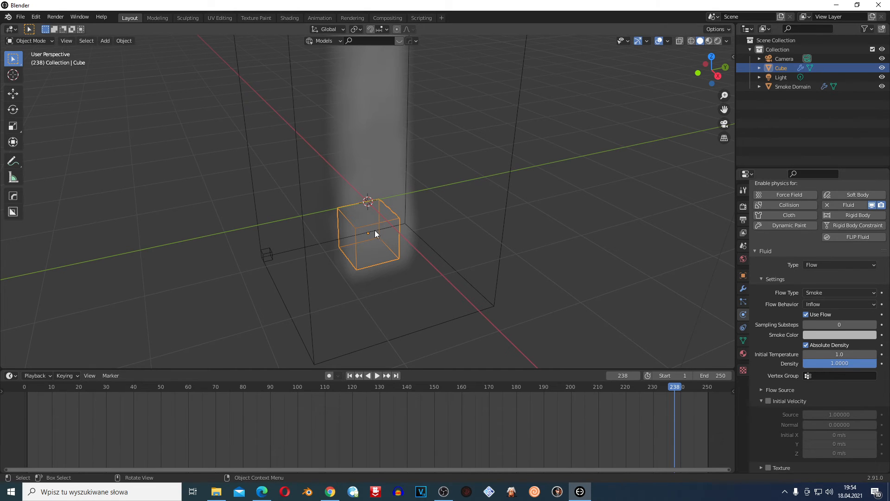
{"action": "left_click", "coordinate": [829, 293]}
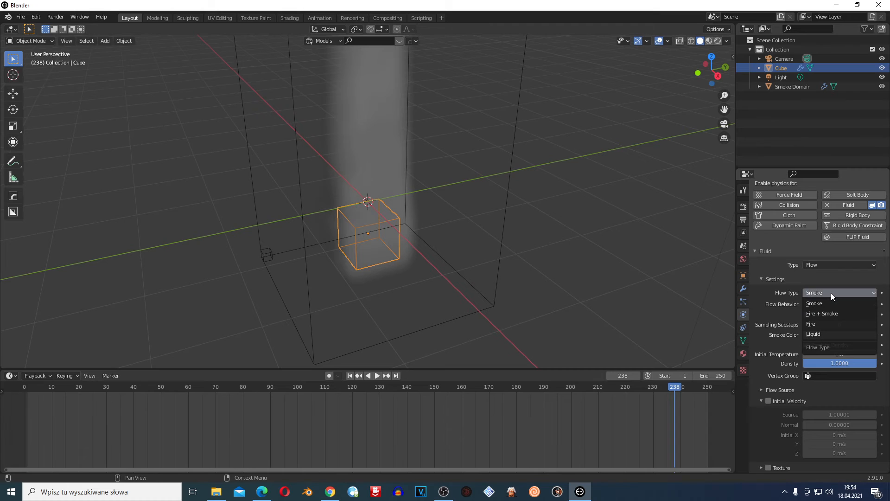
{"action": "left_click", "coordinate": [813, 325]}
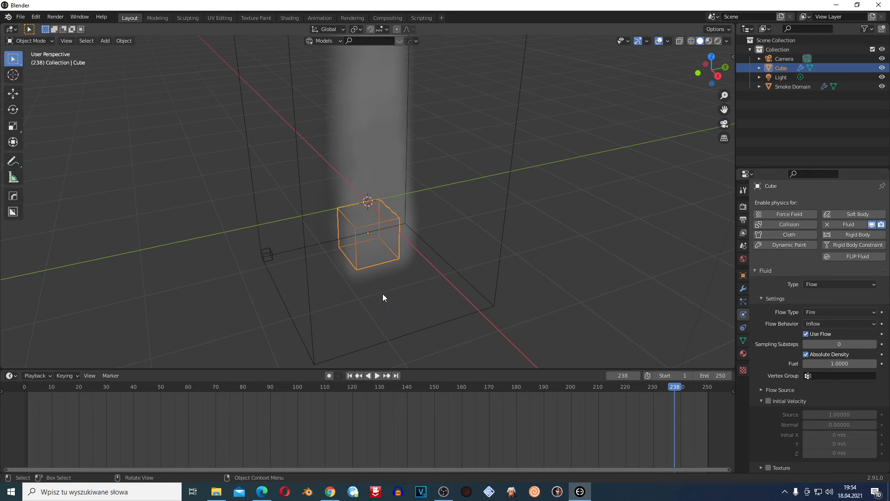
- Free the smoke domain's baked data and bake the whole simulation again with the cube's new flow type
{"action": "left_click", "coordinate": [315, 317]}
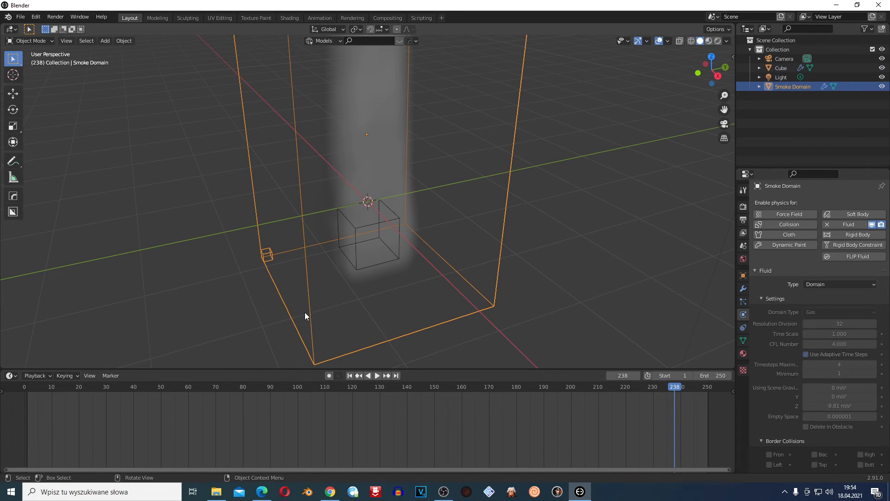
{"action": "scroll", "coordinate": [820, 352], "scroll_direction": "down", "scroll_amount": 14}
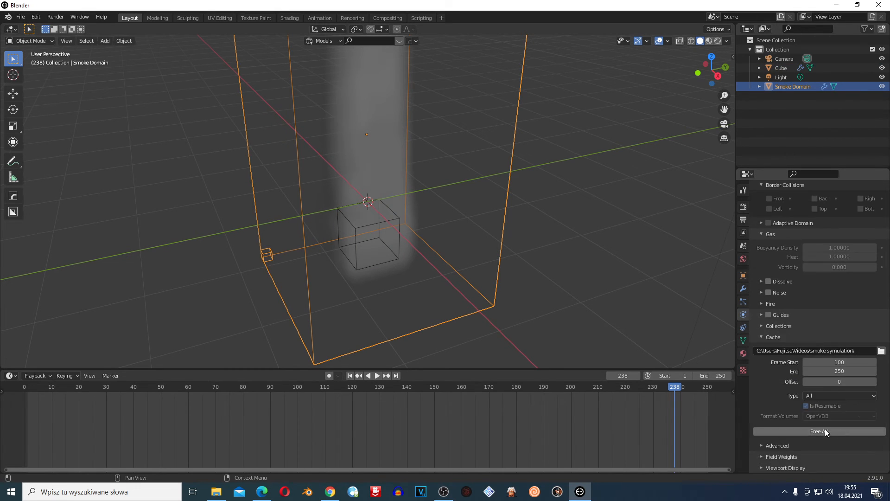
{"action": "left_click", "coordinate": [822, 432]}
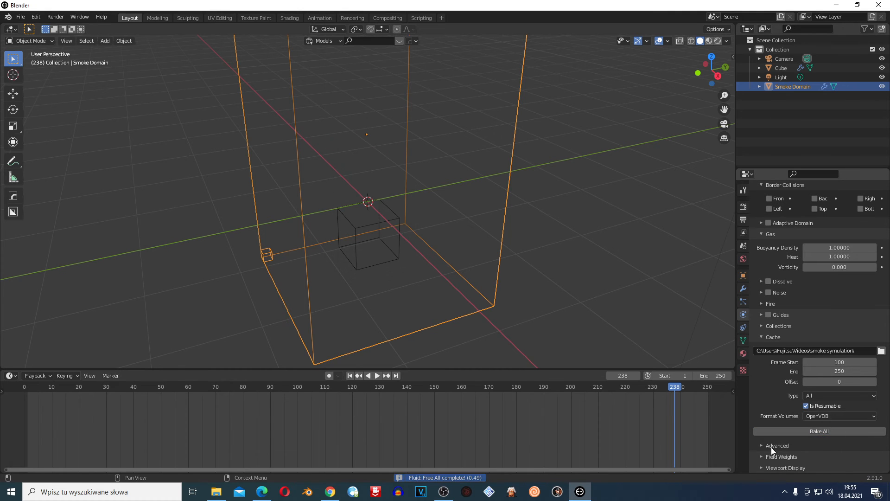
{"action": "left_click", "coordinate": [819, 433]}
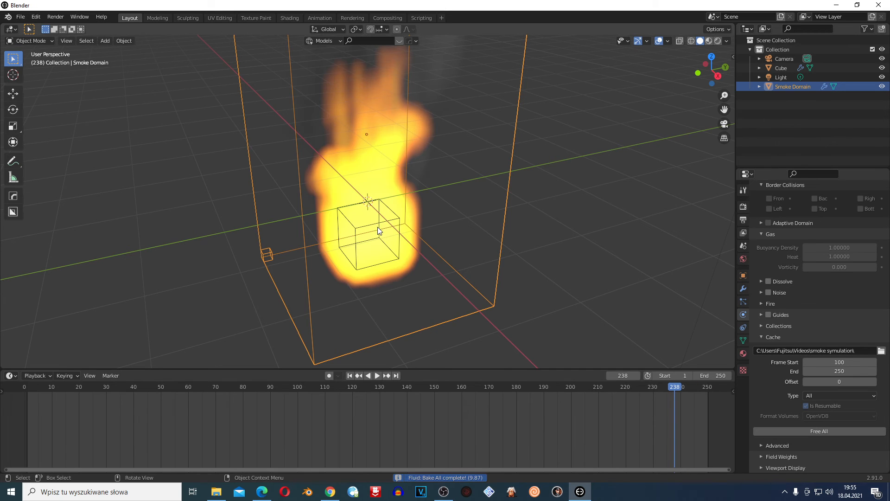
- Play the baked fire simulation from before frame 100, pause at frame 149 to view the flames, and resume playback
{"action": "left_click", "coordinate": [213, 388]}
{"action": "key", "text": "space"}
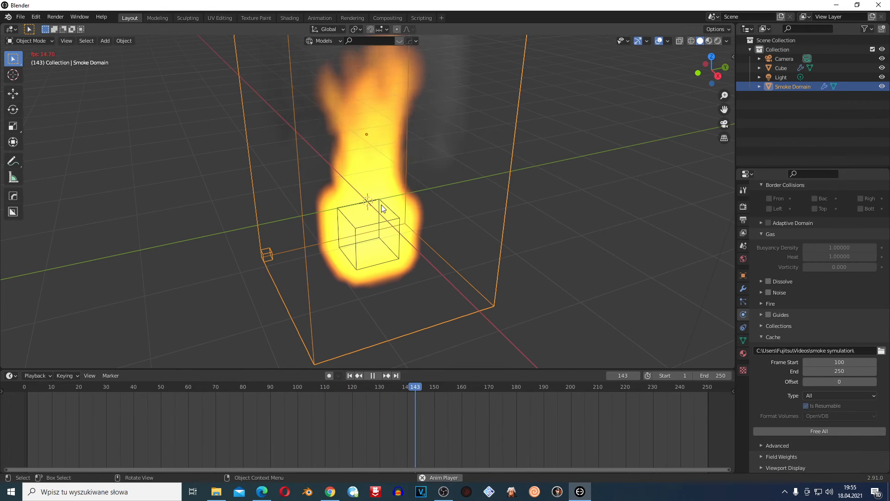
{"action": "key", "text": "space"}
{"action": "scroll", "coordinate": [381, 205], "scroll_direction": "down", "scroll_amount": 2}
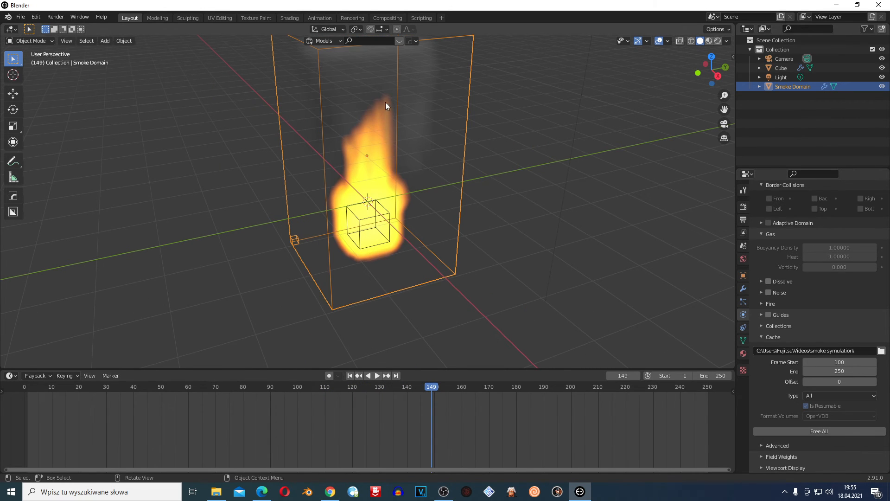
{"action": "key", "text": "space"}
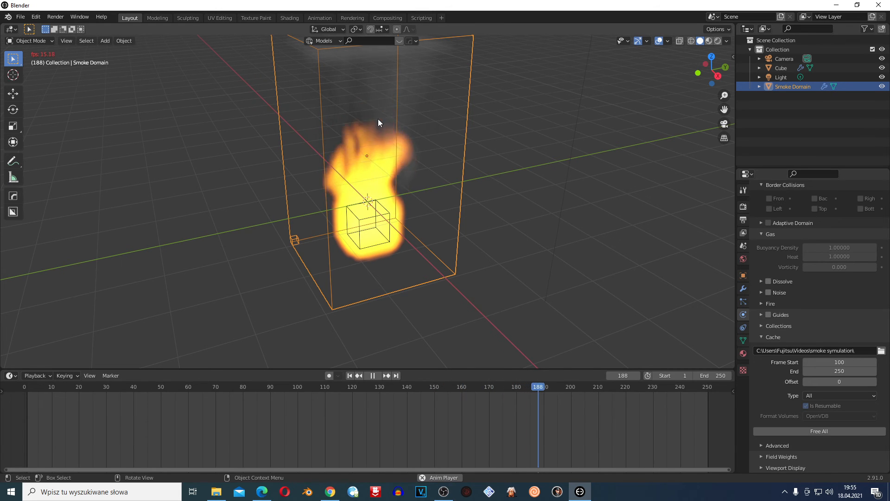
- Watch the baked flames up close and pause playback at frame 227
{"action": "scroll", "coordinate": [377, 119], "scroll_direction": "up", "scroll_amount": 3}
{"action": "scroll", "coordinate": [377, 121], "scroll_direction": "down", "scroll_amount": 2}
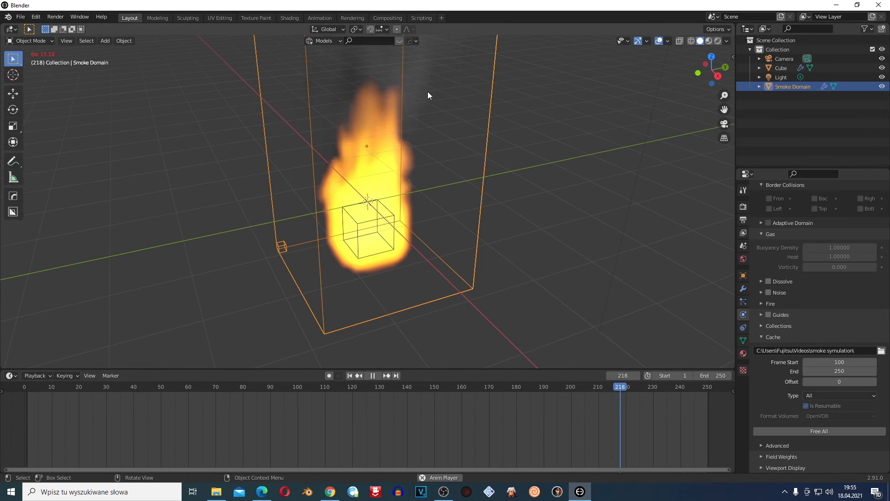
{"action": "key", "text": "space"}
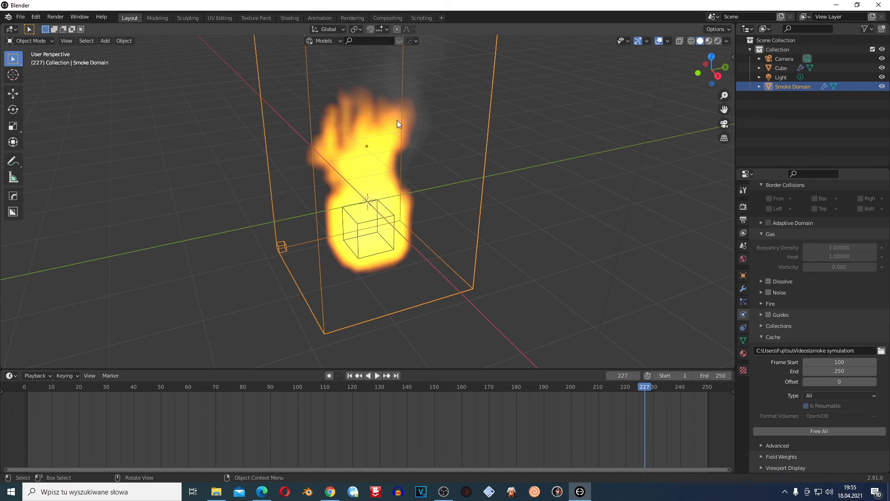
- Set the emitter cube's Flow Type to Fire + Smoke and give its smoke a deep blue color
{"action": "left_click", "coordinate": [373, 228]}
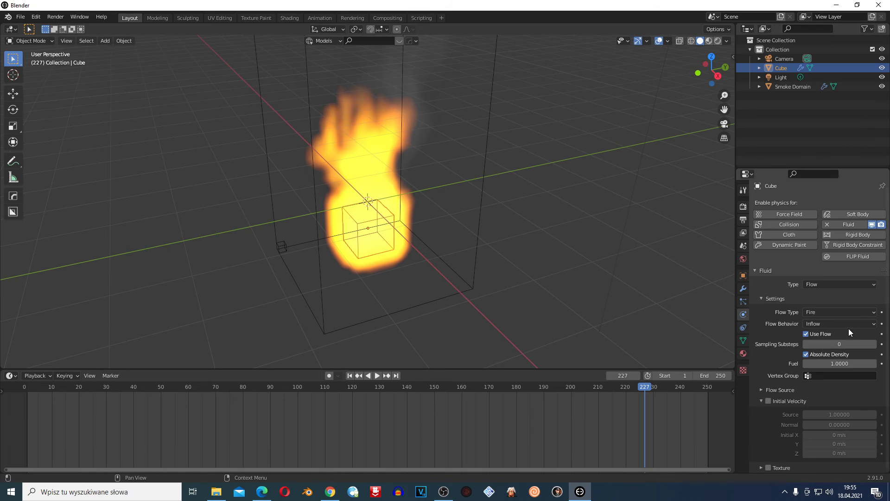
{"action": "left_click", "coordinate": [824, 312]}
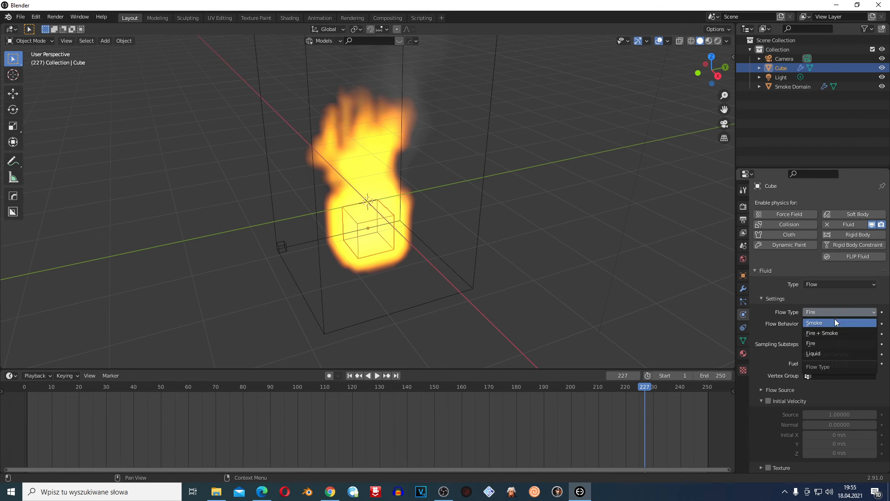
{"action": "left_click", "coordinate": [844, 331]}
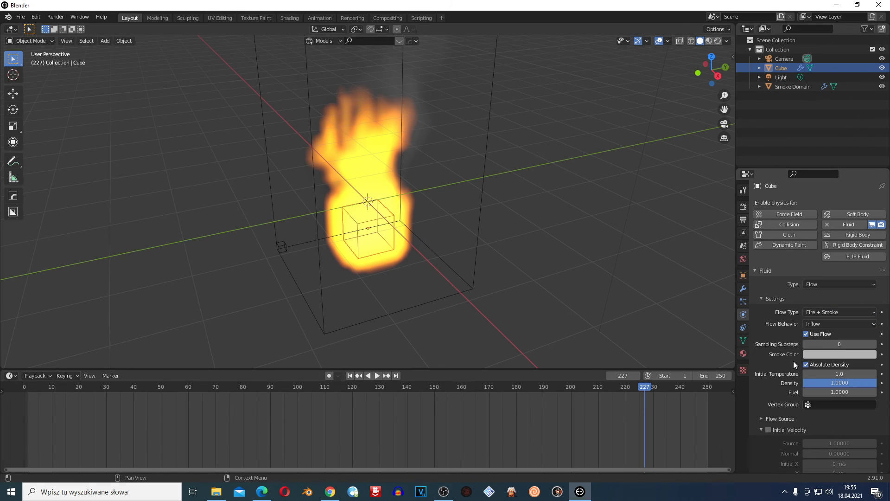
{"action": "left_click", "coordinate": [833, 353]}
{"action": "left_click_drag", "start_coordinate": [855, 255], "coordinate": [858, 260]}
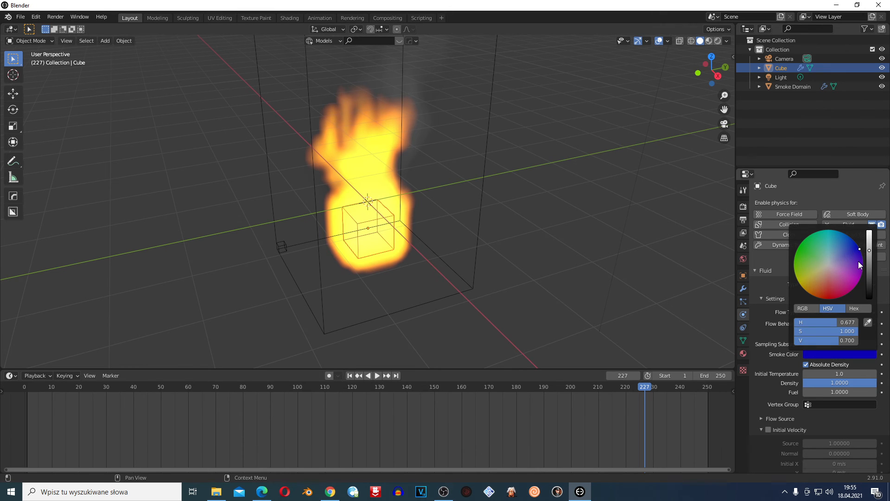
{"action": "scroll", "coordinate": [772, 391], "scroll_direction": "down", "scroll_amount": 2}
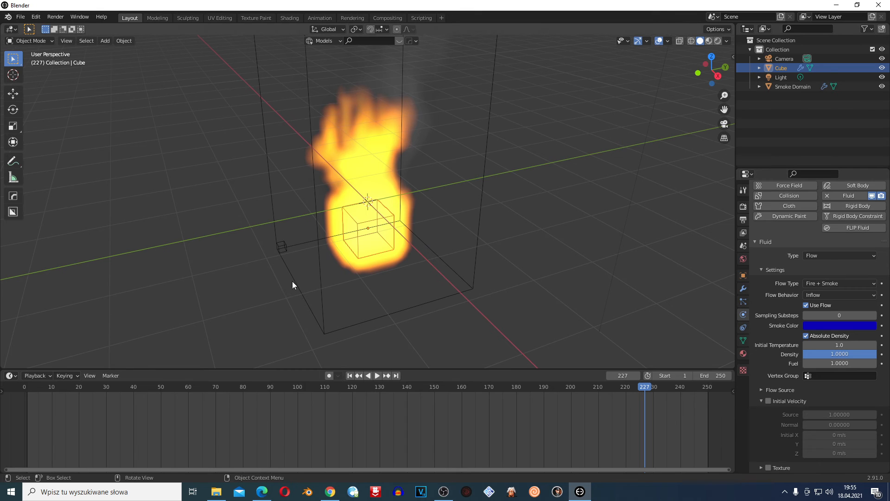
- Free the Smoke Domain's baked fire data and bake all of the simulation again with the colored smoke
{"action": "left_click", "coordinate": [321, 309]}
{"action": "scroll", "coordinate": [851, 360], "scroll_direction": "down", "scroll_amount": 10}
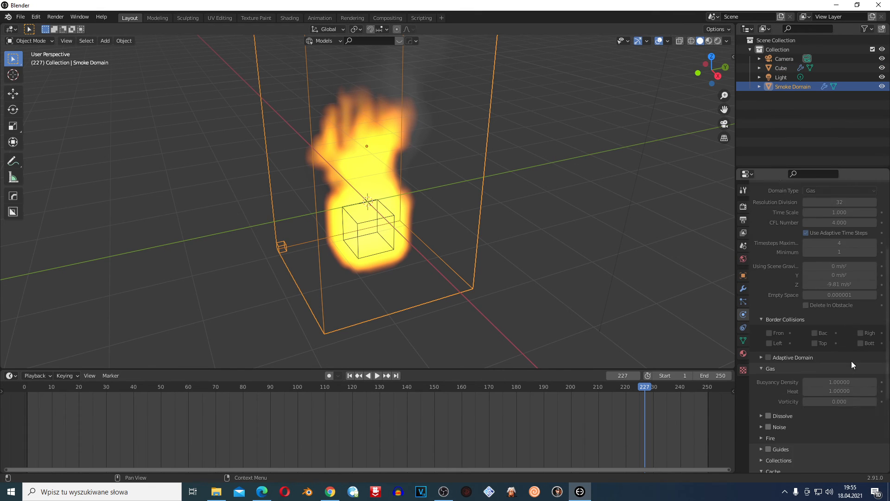
{"action": "left_click", "coordinate": [828, 428]}
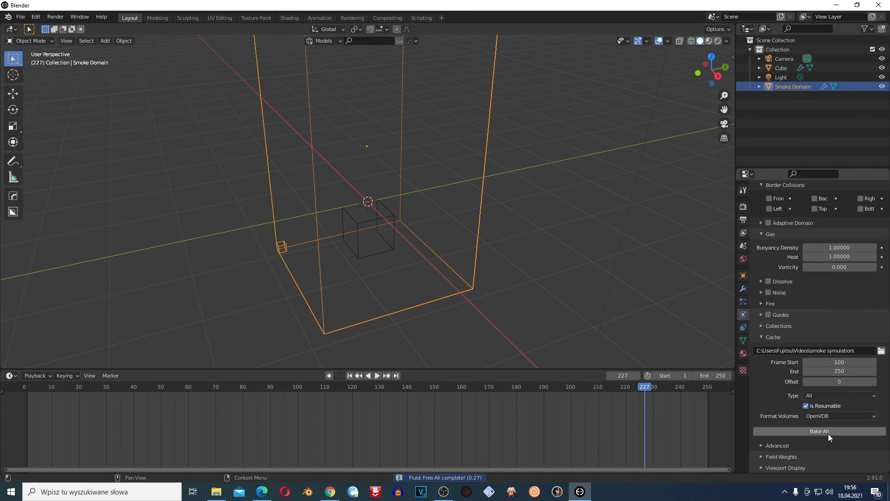
{"action": "left_click", "coordinate": [828, 433]}
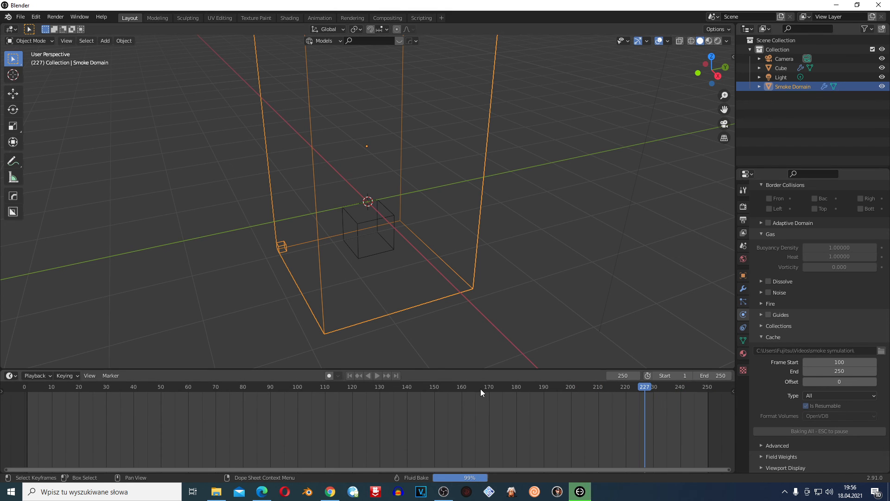
- Play the baked fire and blue smoke simulation from before frame 100 and pause at frame 230
{"action": "left_click", "coordinate": [197, 390]}
{"action": "key", "text": "space"}
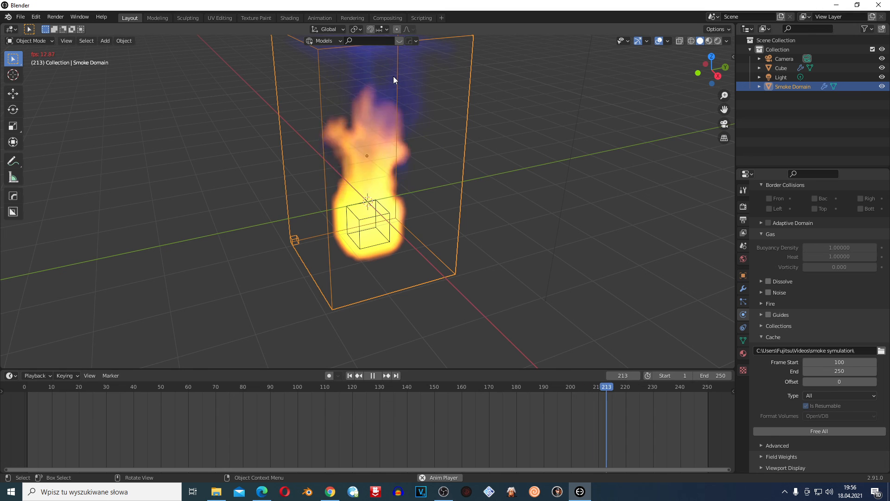
{"action": "key", "text": "space"}
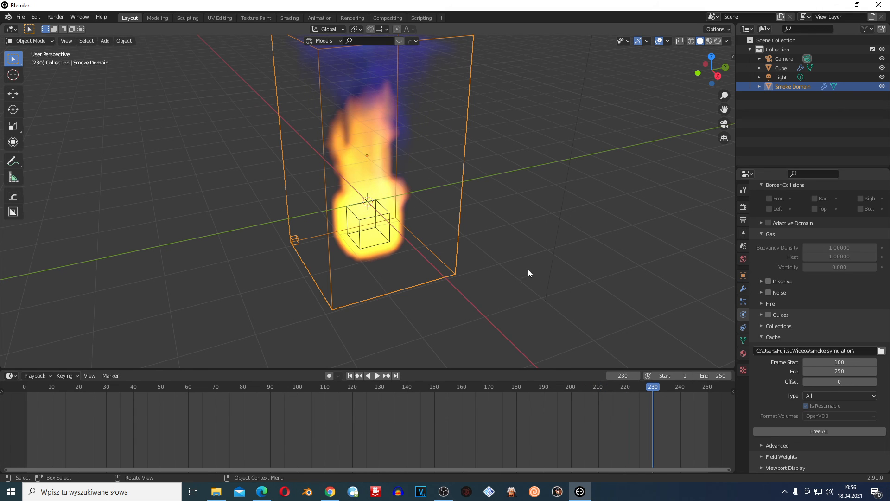
- Free all baked simulation data of the Smoke Domain to unlock its settings
{"action": "left_click", "coordinate": [364, 220]}
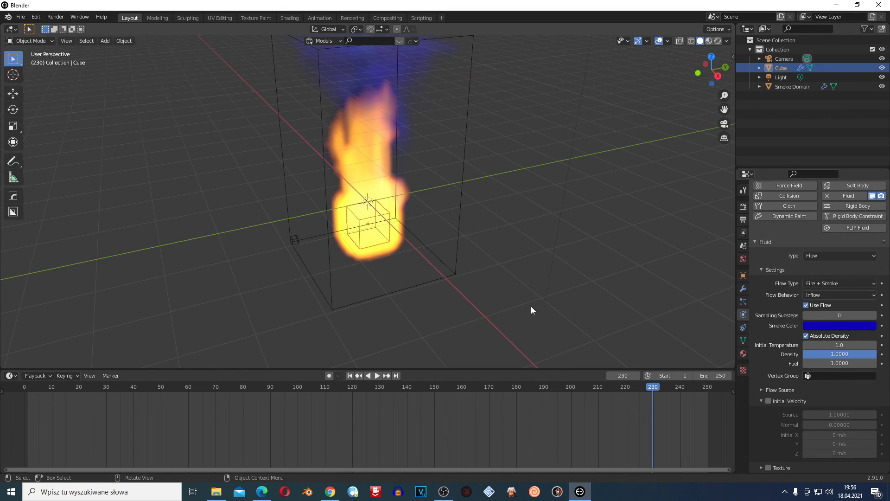
{"action": "left_click", "coordinate": [333, 300]}
{"action": "scroll", "coordinate": [828, 417], "scroll_direction": "down", "scroll_amount": 10}
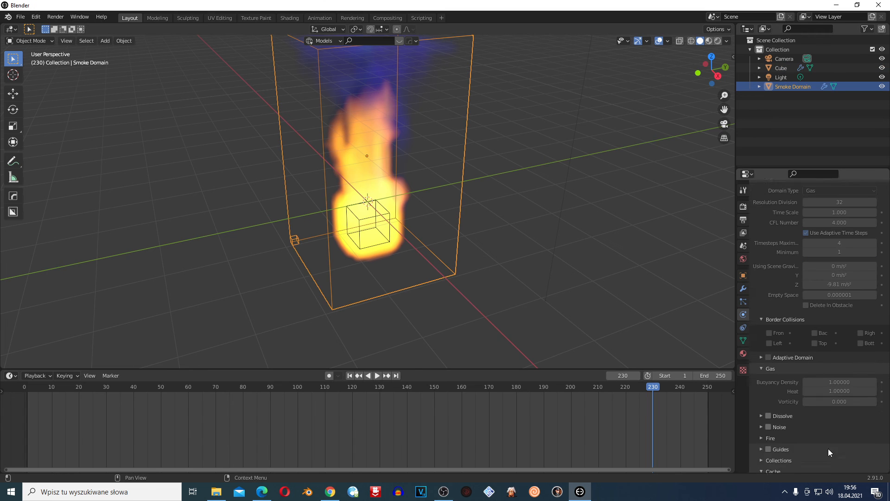
{"action": "left_click", "coordinate": [821, 430]}
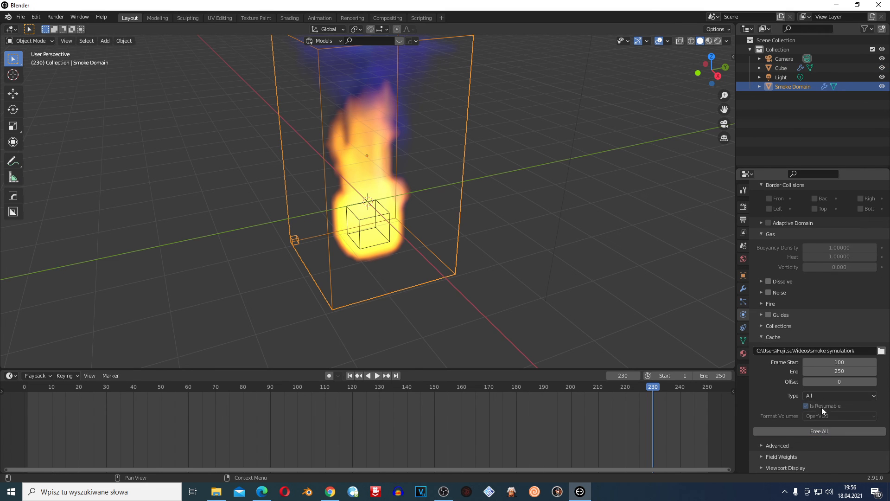
- Look over the Smoke Domain's settings, switch its cache Type to Modular to examine the separate data bake option, and restore the type to All
{"action": "scroll", "coordinate": [813, 362], "scroll_direction": "up", "scroll_amount": 8}
{"action": "scroll", "coordinate": [827, 337], "scroll_direction": "up", "scroll_amount": 5}
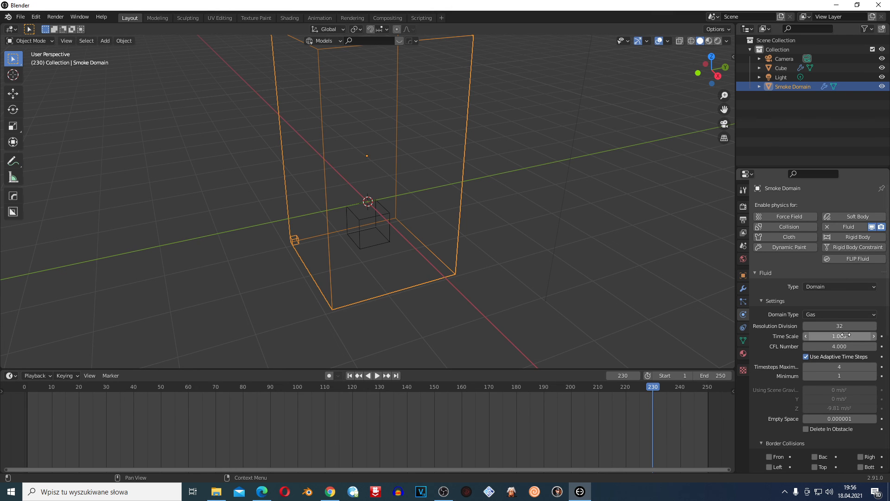
{"action": "scroll", "coordinate": [825, 304], "scroll_direction": "down", "scroll_amount": 5}
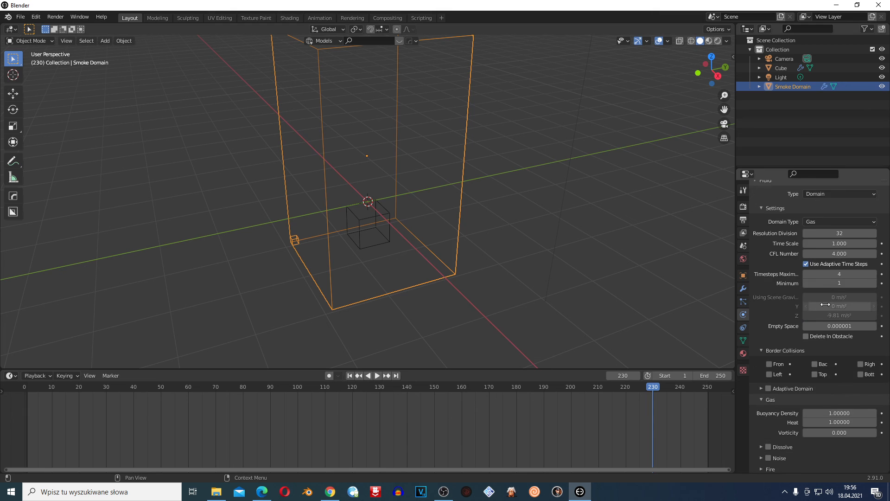
{"action": "scroll", "coordinate": [825, 304], "scroll_direction": "down", "scroll_amount": 9}
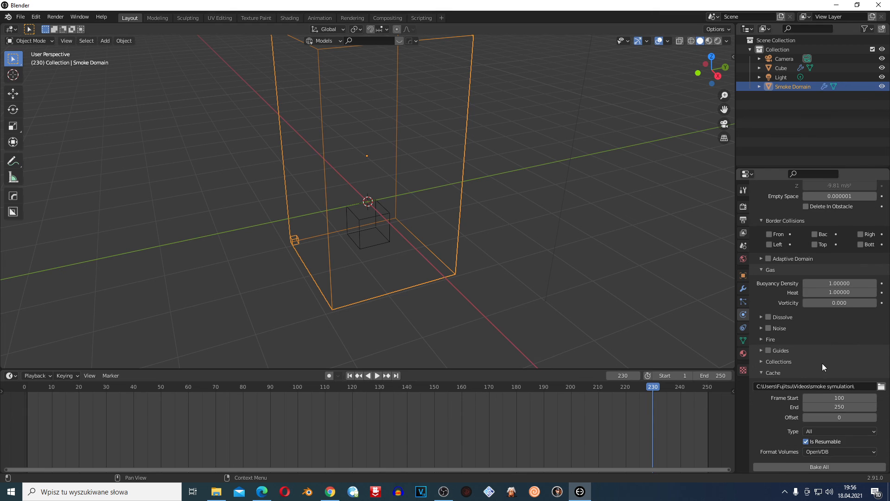
{"action": "scroll", "coordinate": [811, 315], "scroll_direction": "up", "scroll_amount": 4}
{"action": "scroll", "coordinate": [818, 343], "scroll_direction": "down", "scroll_amount": 4}
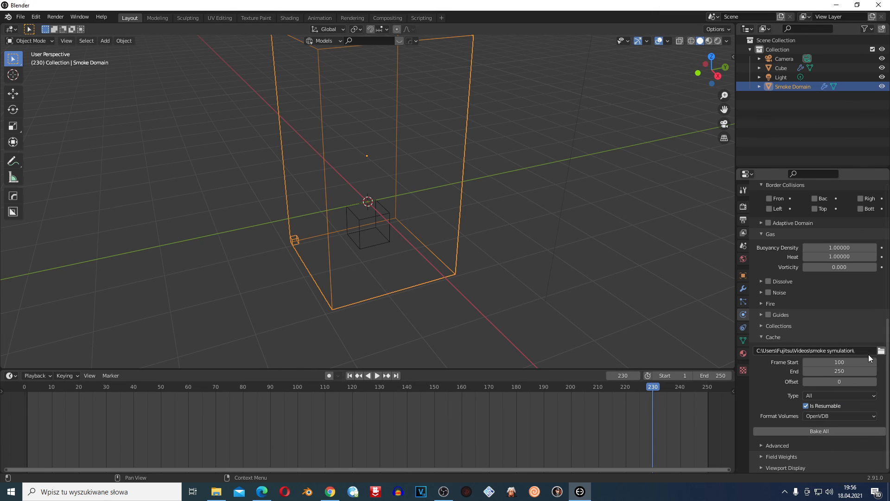
{"action": "left_click", "coordinate": [824, 396]}
{"action": "left_click", "coordinate": [824, 417]}
{"action": "scroll", "coordinate": [820, 344], "scroll_direction": "up", "scroll_amount": 5}
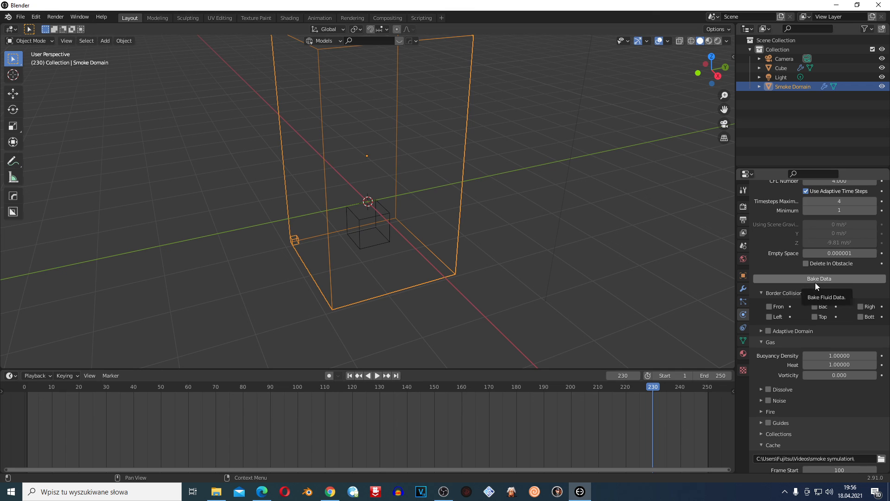
{"action": "scroll", "coordinate": [839, 410], "scroll_direction": "down", "scroll_amount": 5}
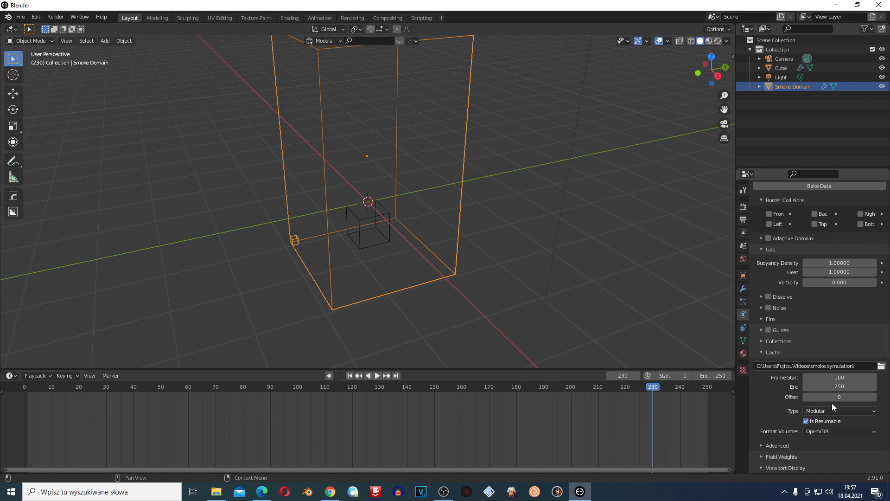
{"action": "left_click", "coordinate": [820, 411]}
{"action": "left_click", "coordinate": [829, 439]}
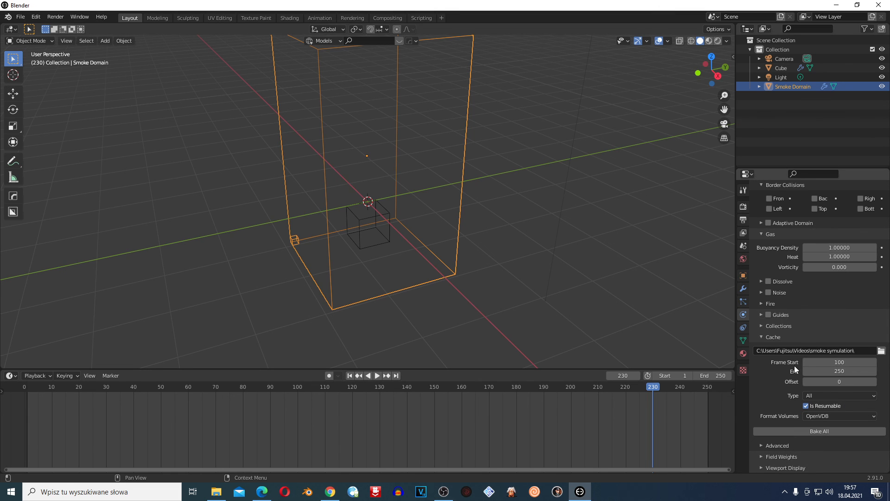
{"action": "left_click", "coordinate": [842, 362]}
{"action": "left_click", "coordinate": [839, 362]}
{"action": "key", "text": "Return"}
{"action": "scroll", "coordinate": [555, 319], "scroll_direction": "up", "scroll_amount": 4}
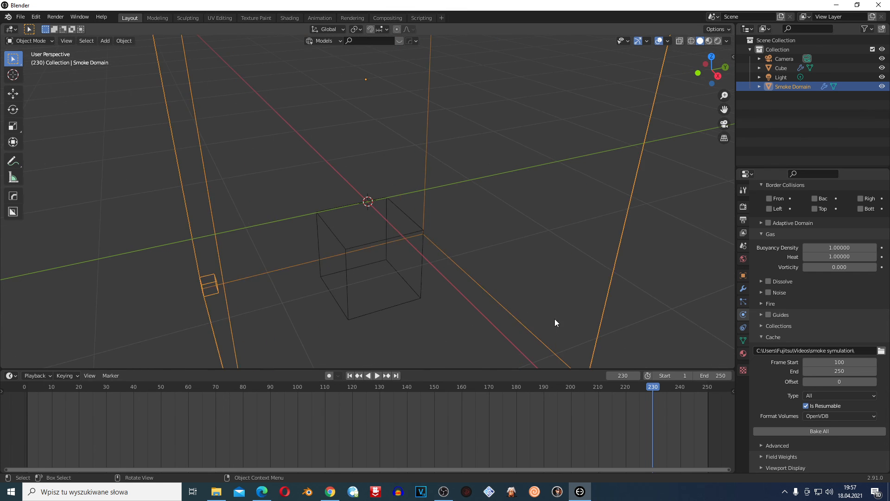
{"action": "scroll", "coordinate": [535, 324], "scroll_direction": "down", "scroll_amount": 5}
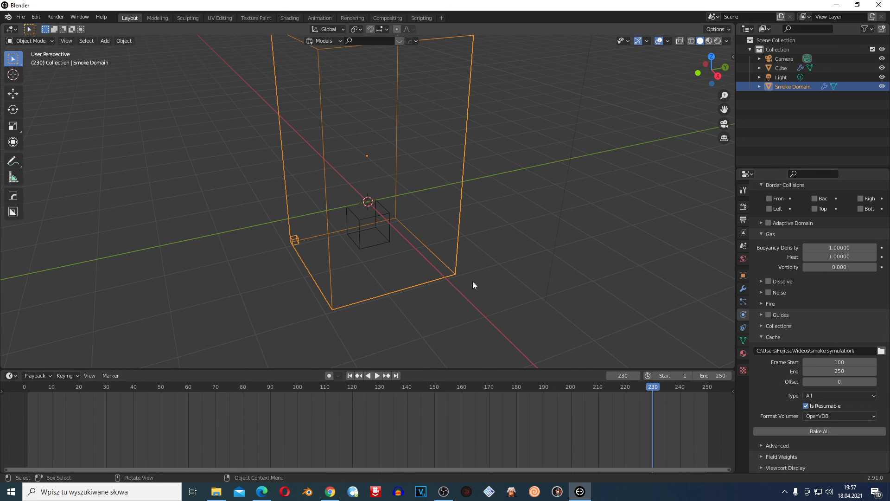
{"action": "left_click", "coordinate": [443, 491]}
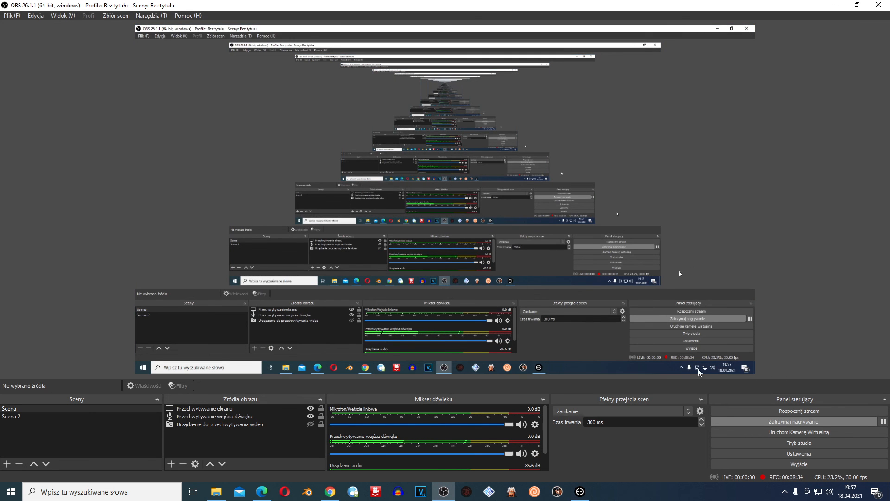
{"action": "left_click", "coordinate": [442, 493]}
{"action": "left_click", "coordinate": [558, 301]}
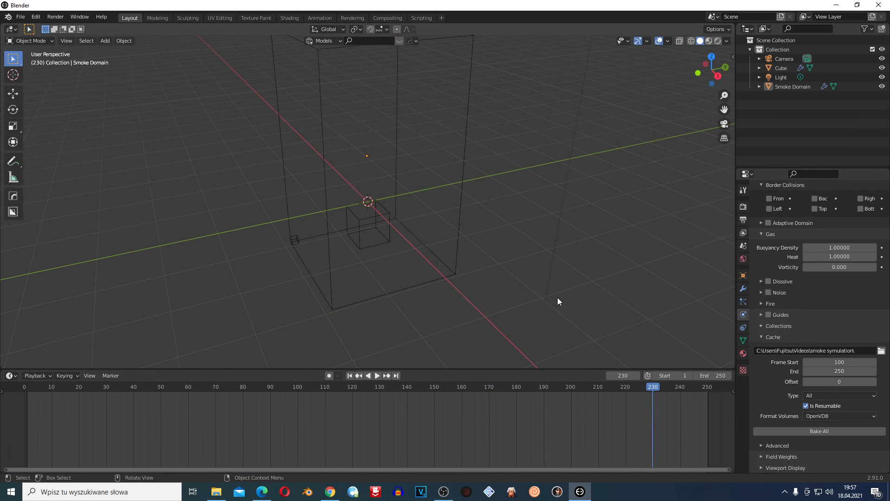